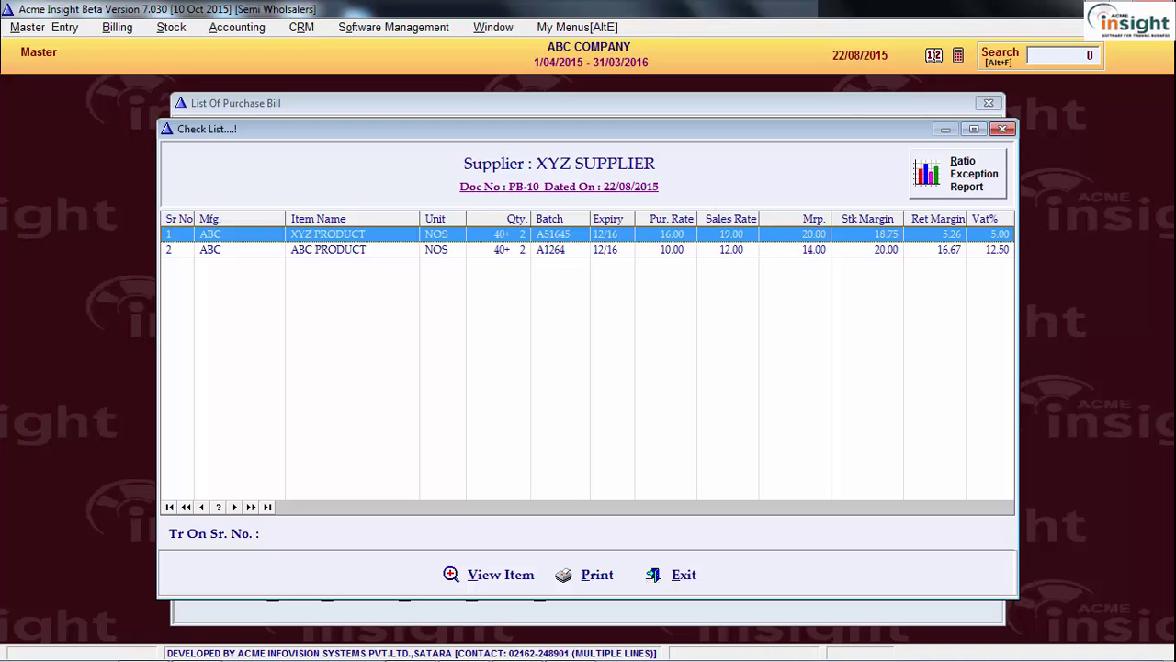
Set the sales rate of XYZ PRODUCT to 18.00 in the check list of purchase bill PB-10
{"action": "left_click", "coordinate": [730, 234]}
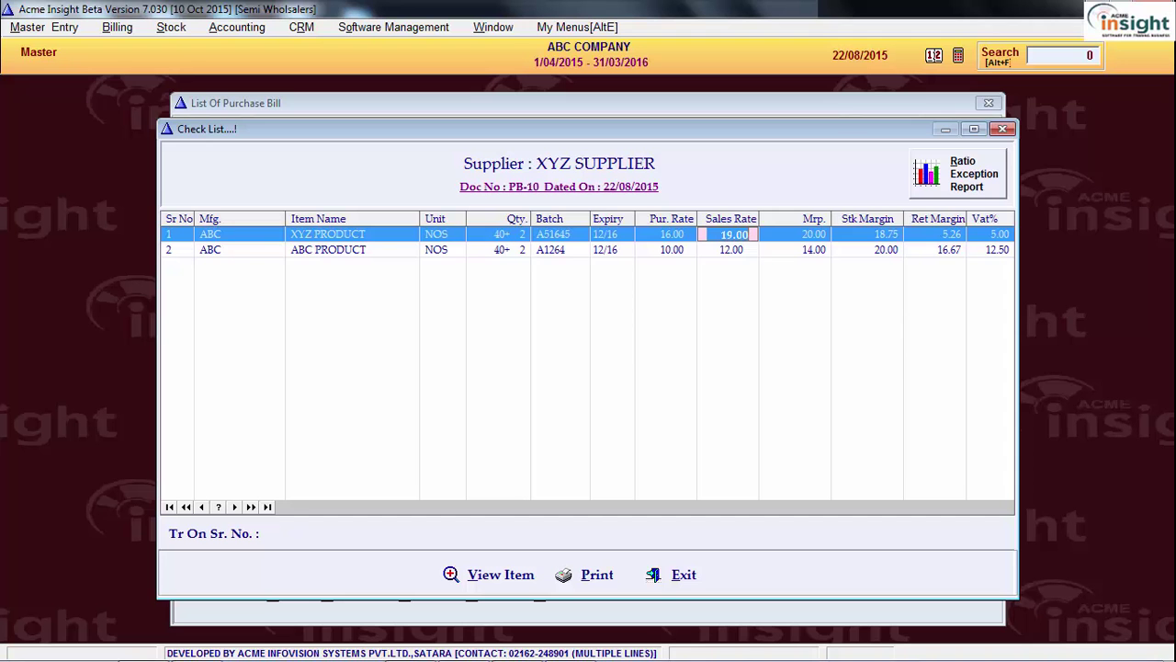
{"action": "type", "text": "18"}
{"action": "key", "text": "Return"}
{"action": "key", "text": "Return"}
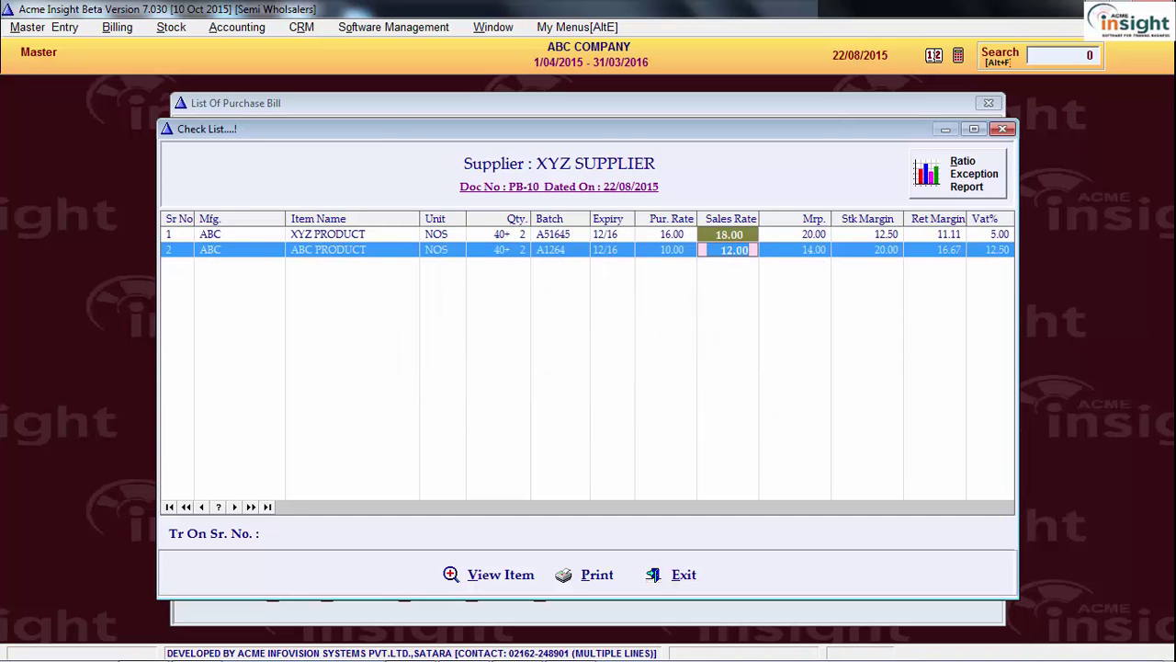
{"action": "key", "text": "Escape"}
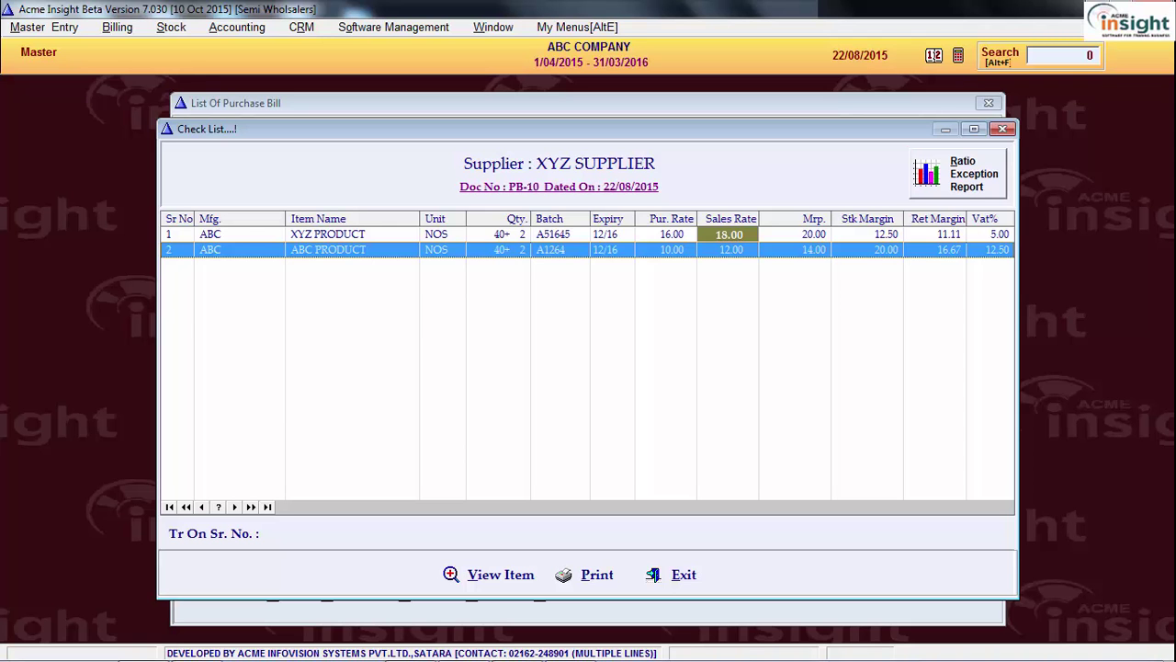
Open the Ratio Exception Report for the bill and review the stockist and retailer margin differences of its items
{"action": "left_click", "coordinate": [941, 235]}
{"action": "left_click", "coordinate": [939, 246]}
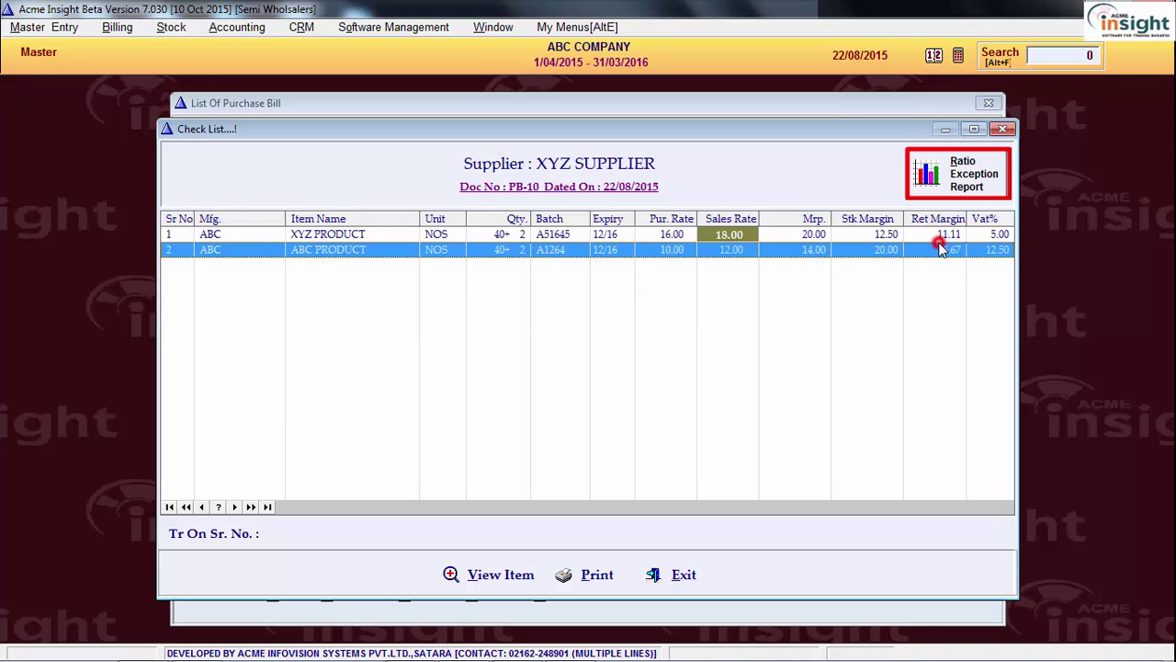
{"action": "left_click", "coordinate": [985, 182]}
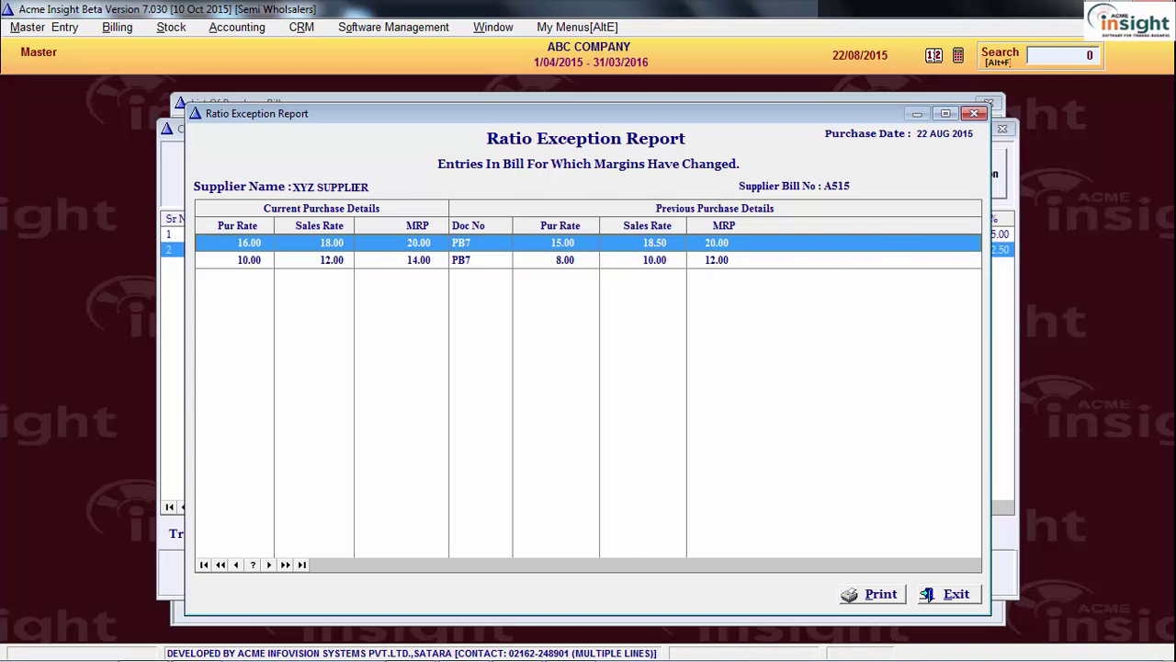
{"action": "key", "text": "Home"}
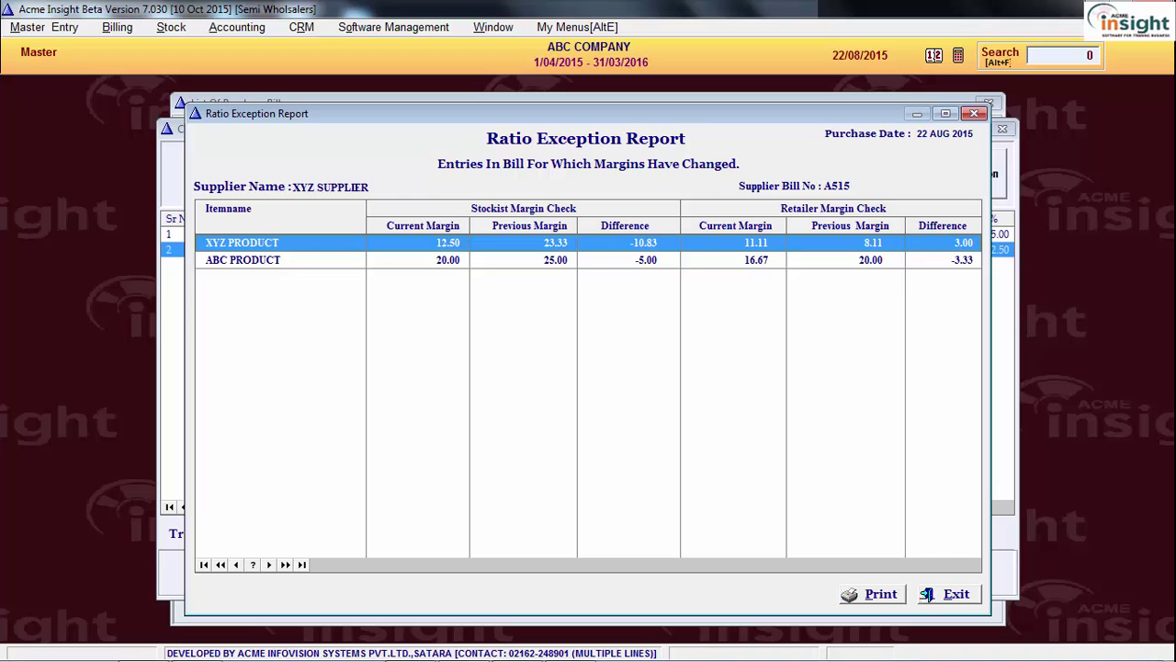
{"action": "key", "text": "Down"}
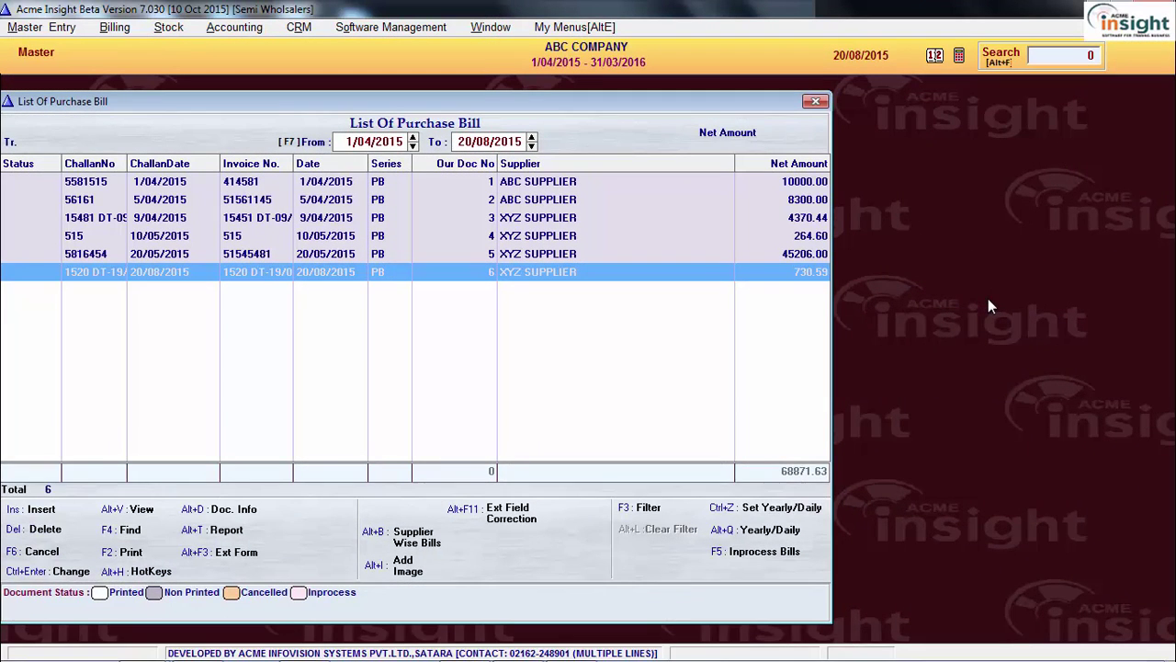
Try to delete XYZ SUPPLIER's purchase bill PB 4 dated 10/05/2015 from the purchase bill list
{"action": "left_click", "coordinate": [598, 236]}
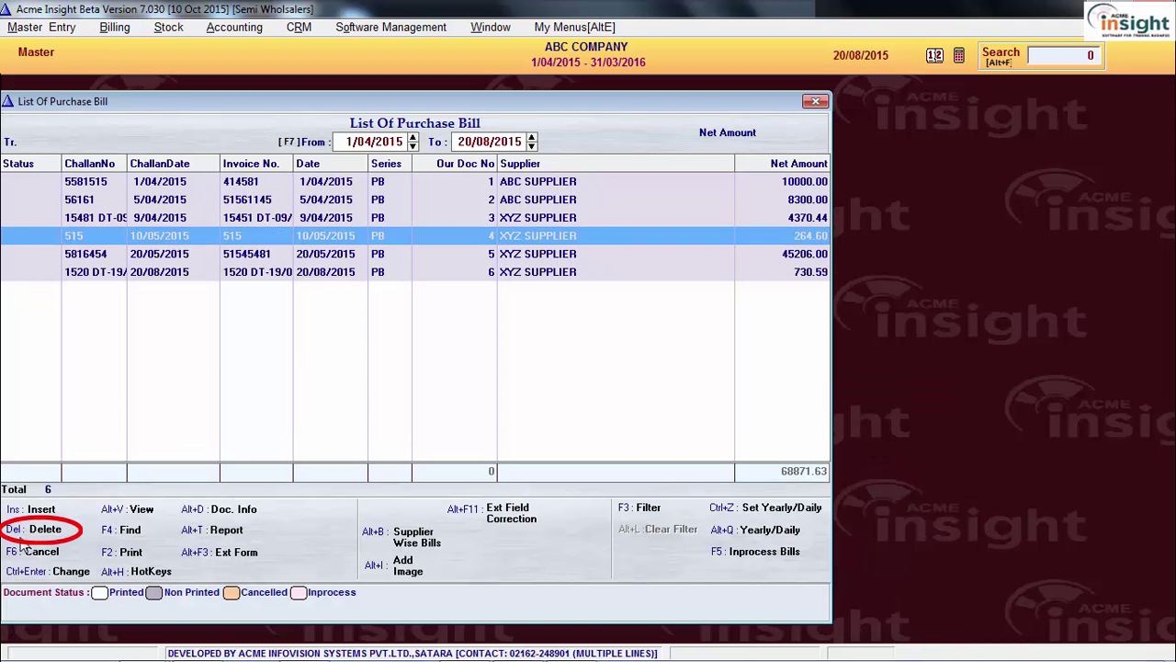
{"action": "left_click", "coordinate": [45, 530]}
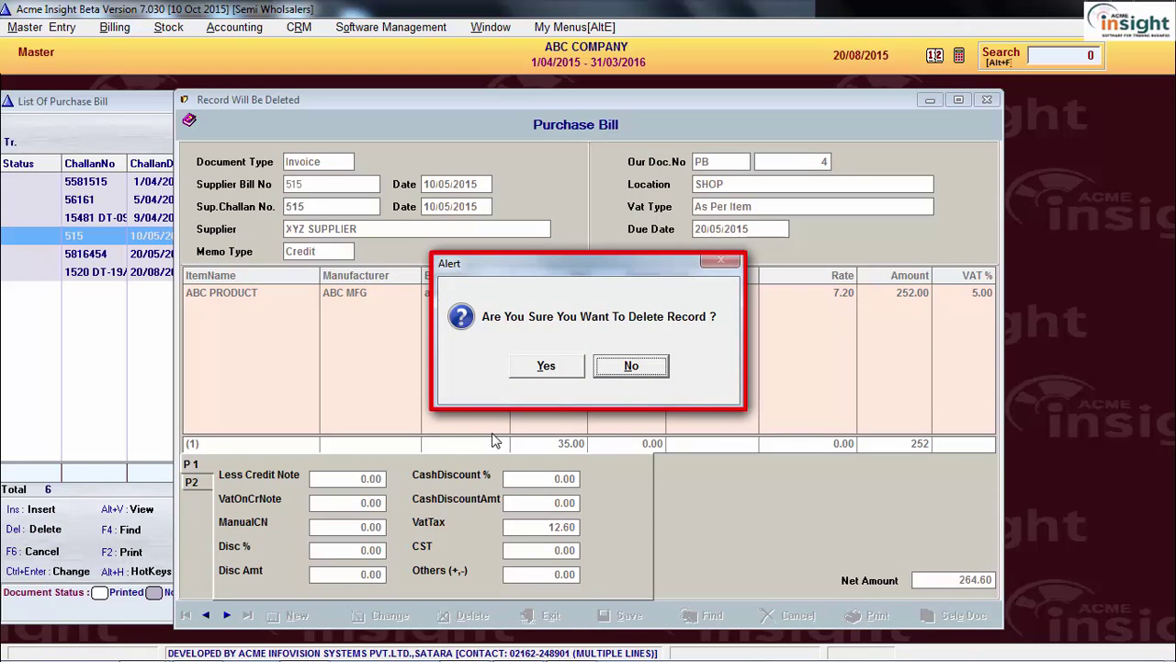
{"action": "left_click", "coordinate": [570, 371]}
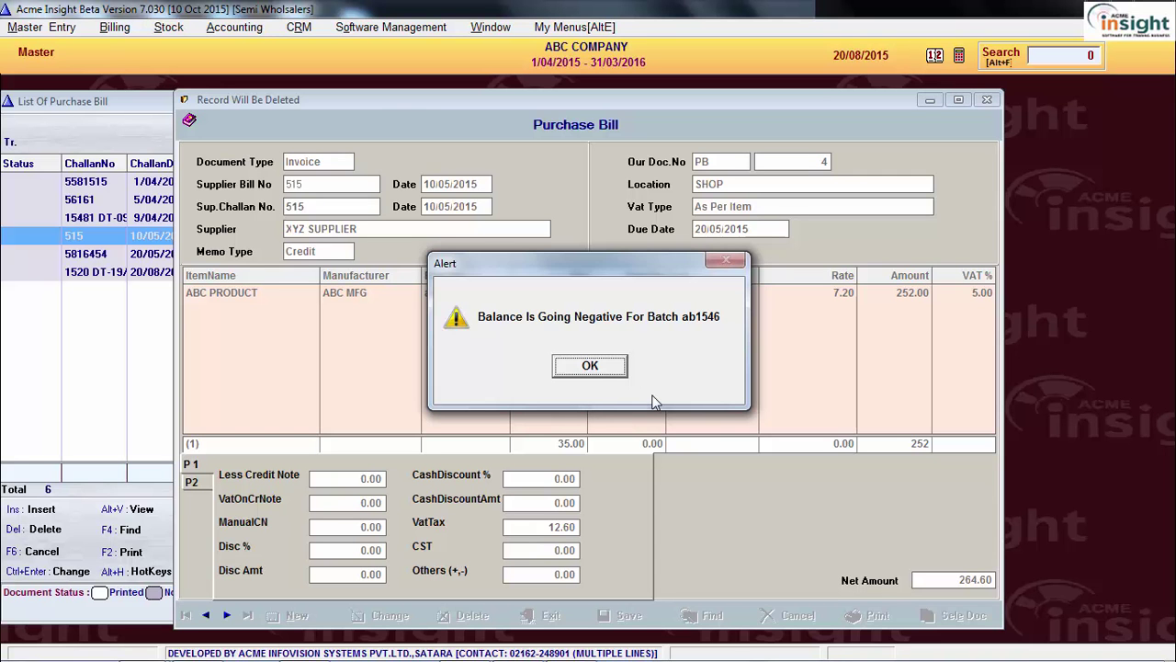
{"action": "left_click", "coordinate": [614, 368]}
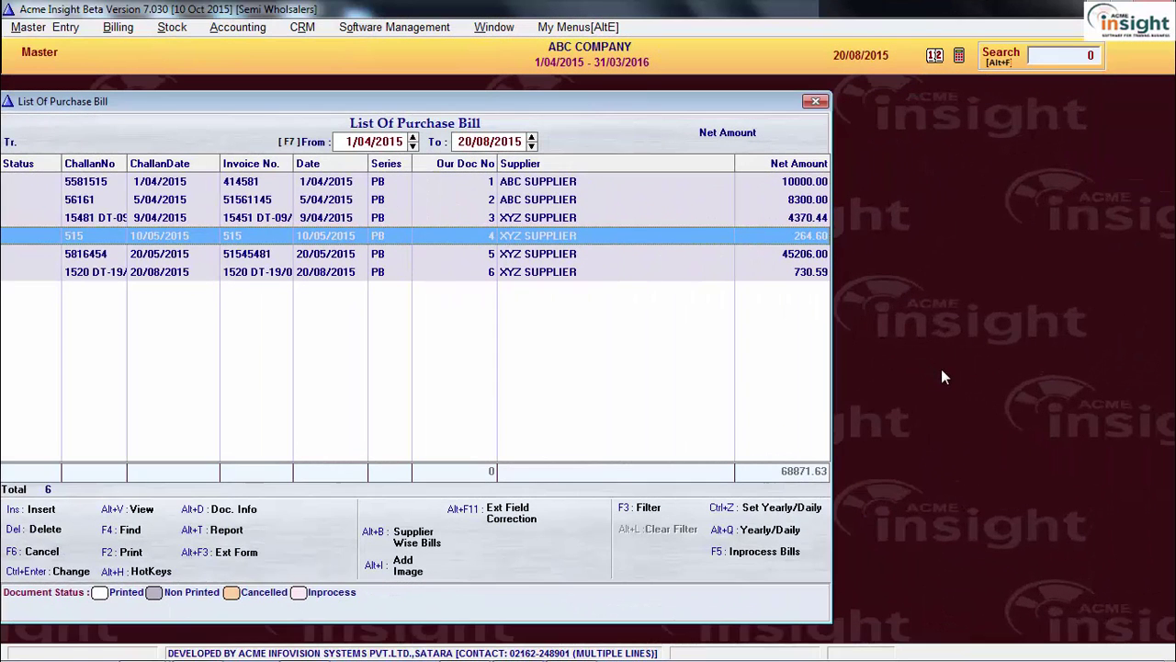
Cancel XYZ SUPPLIER's purchase bill PB 3 dated 9/04/2015 in the purchase bill list
{"action": "left_click", "coordinate": [616, 220]}
{"action": "key", "text": "F6"}
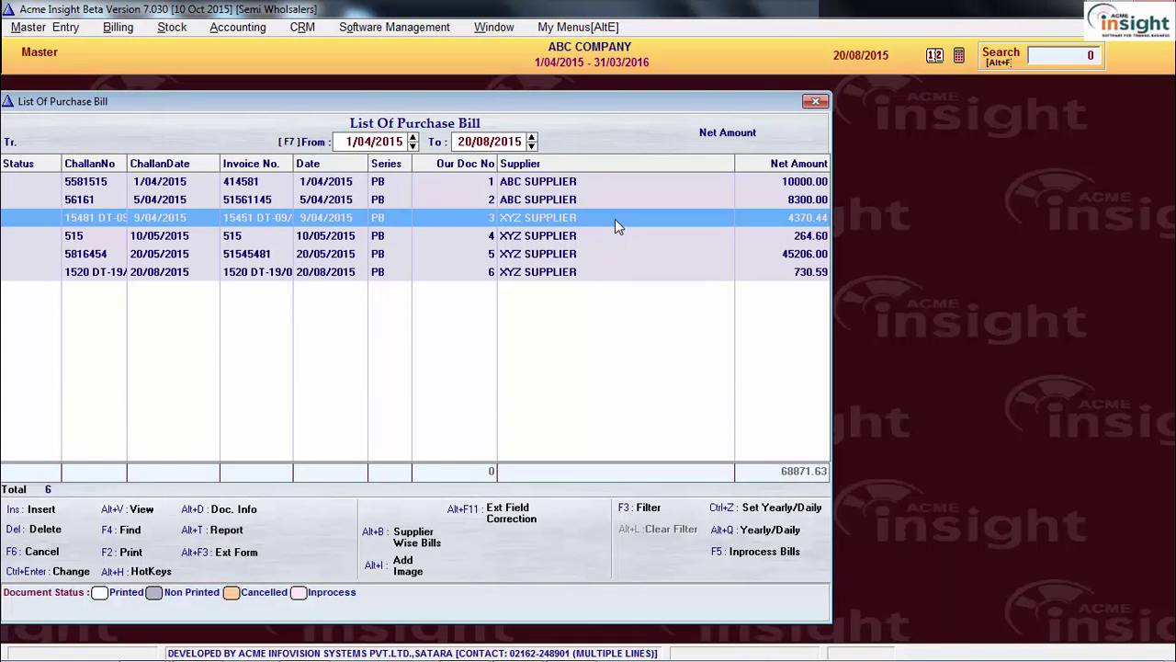
{"action": "left_click", "coordinate": [54, 553]}
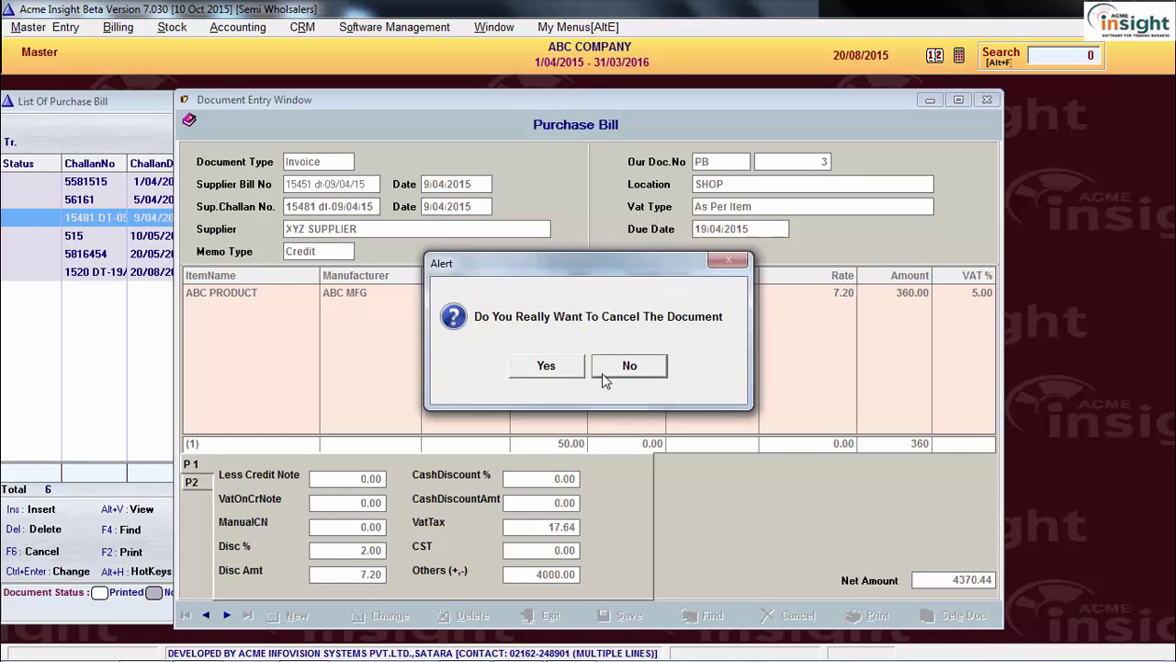
{"action": "left_click", "coordinate": [547, 365]}
{"action": "key", "text": "Return"}
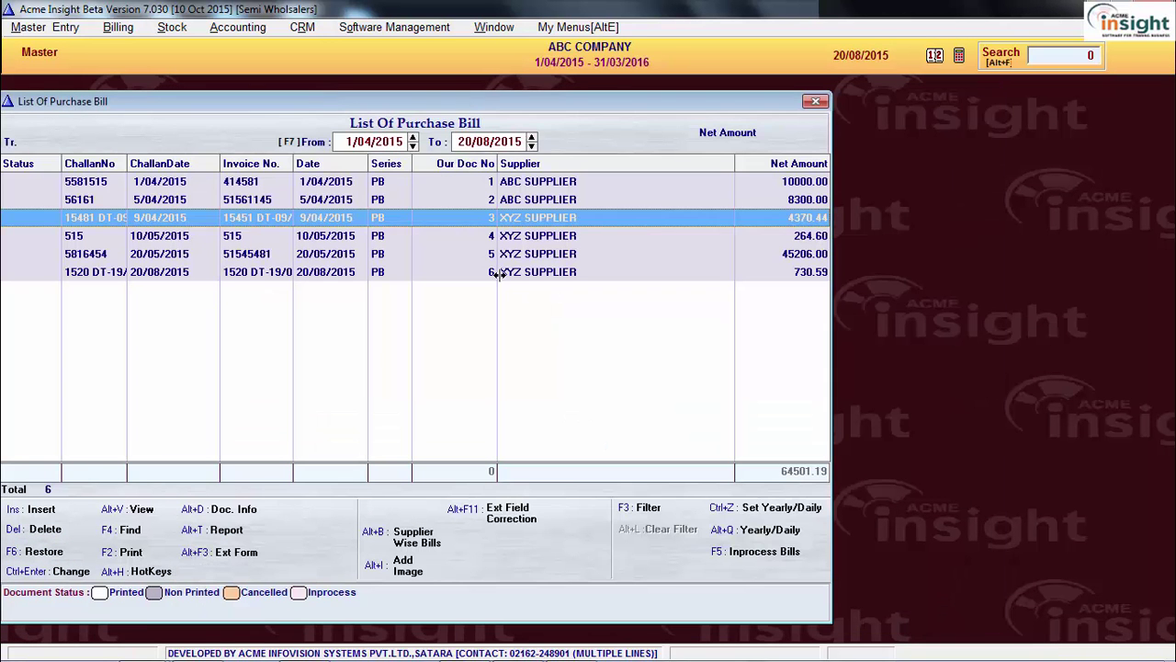
{"action": "left_click", "coordinate": [485, 240]}
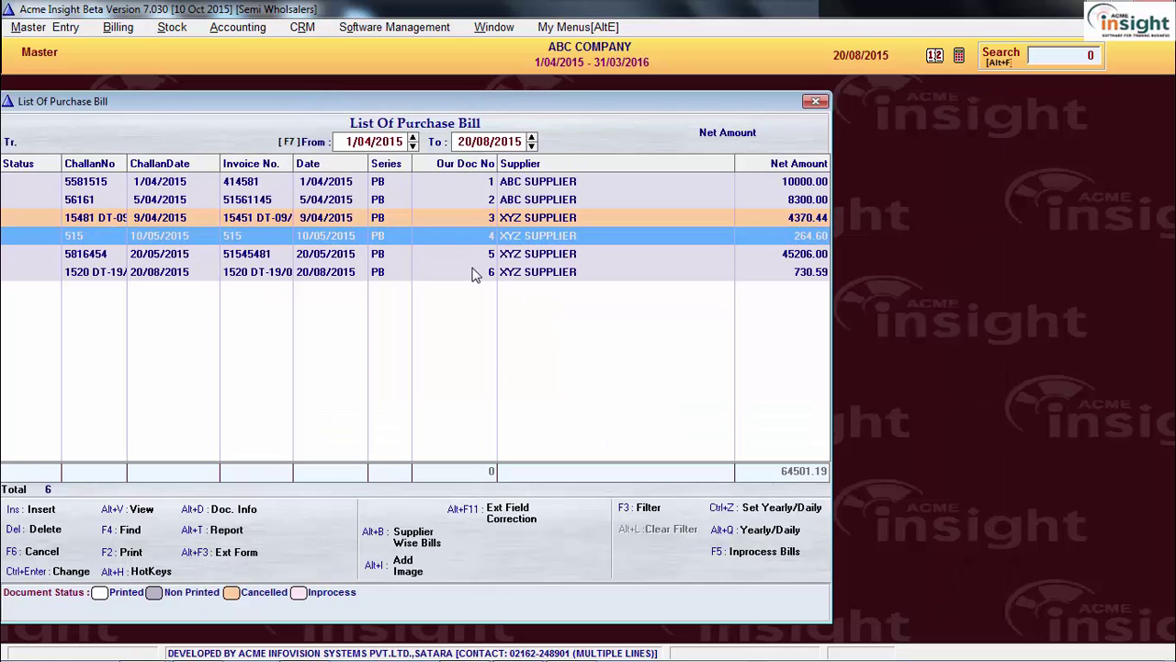
{"action": "left_click", "coordinate": [473, 272]}
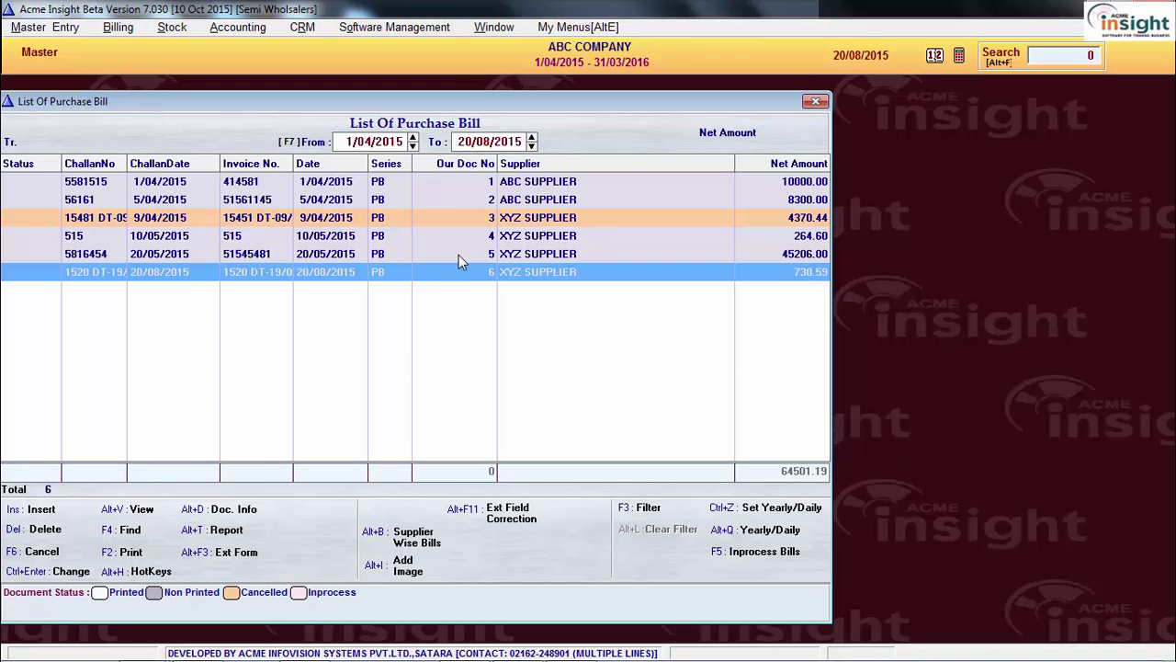
Restore the cancelled purchase bill PB 3
{"action": "left_click", "coordinate": [451, 217]}
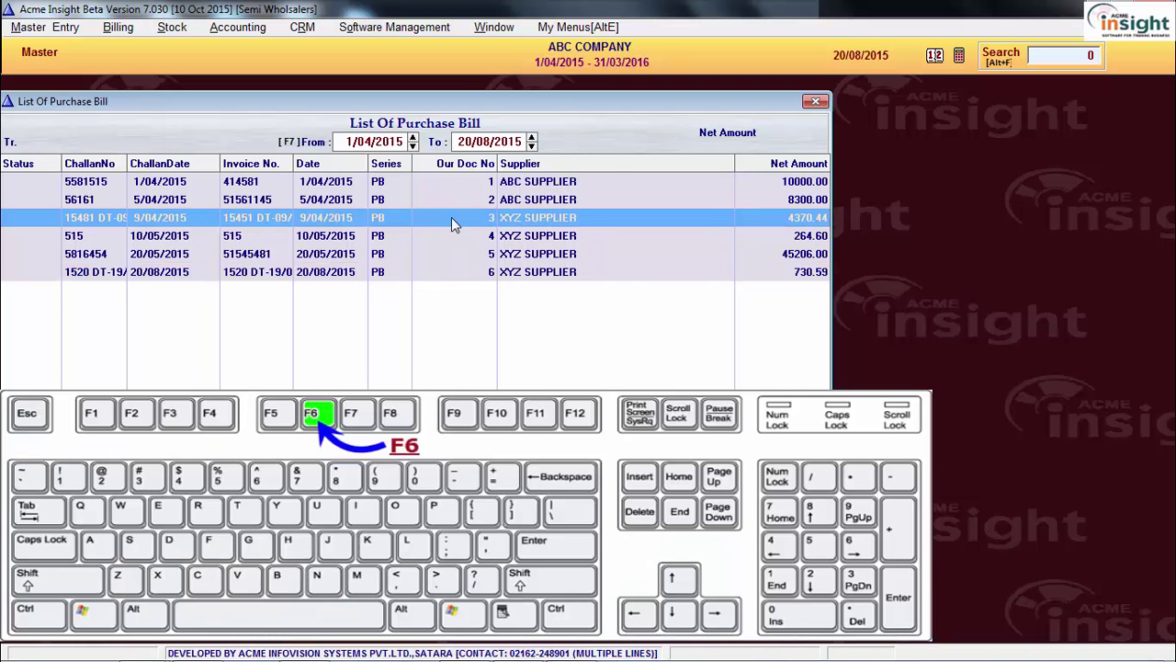
{"action": "key", "text": "F6"}
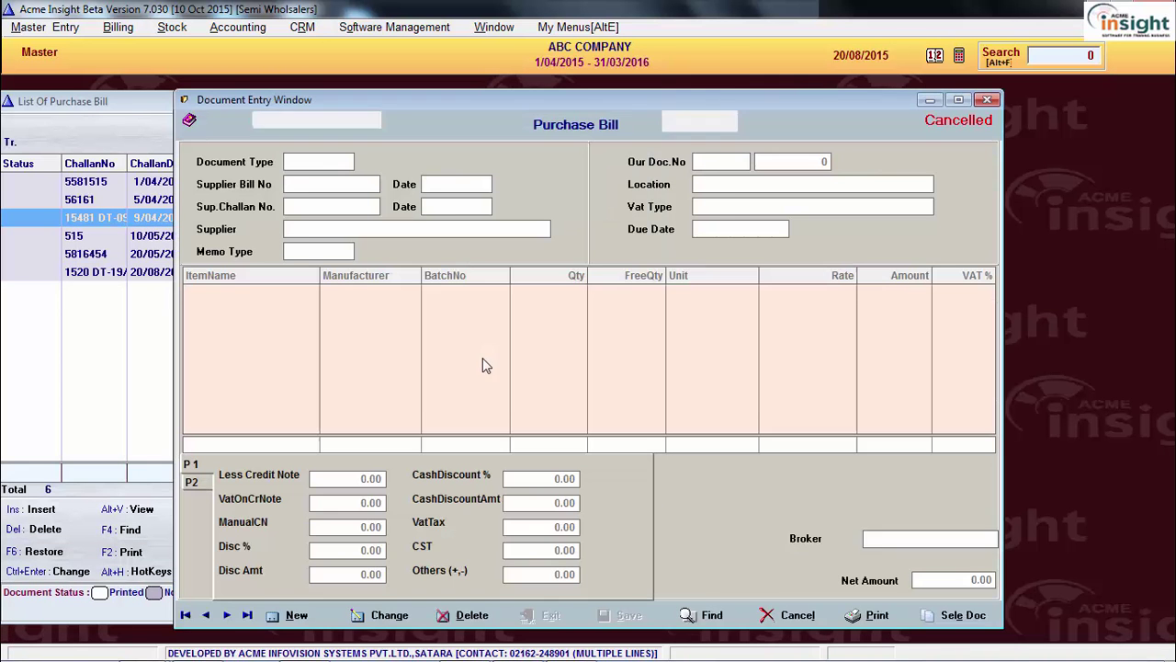
{"action": "left_click", "coordinate": [548, 364]}
{"action": "left_click", "coordinate": [555, 364]}
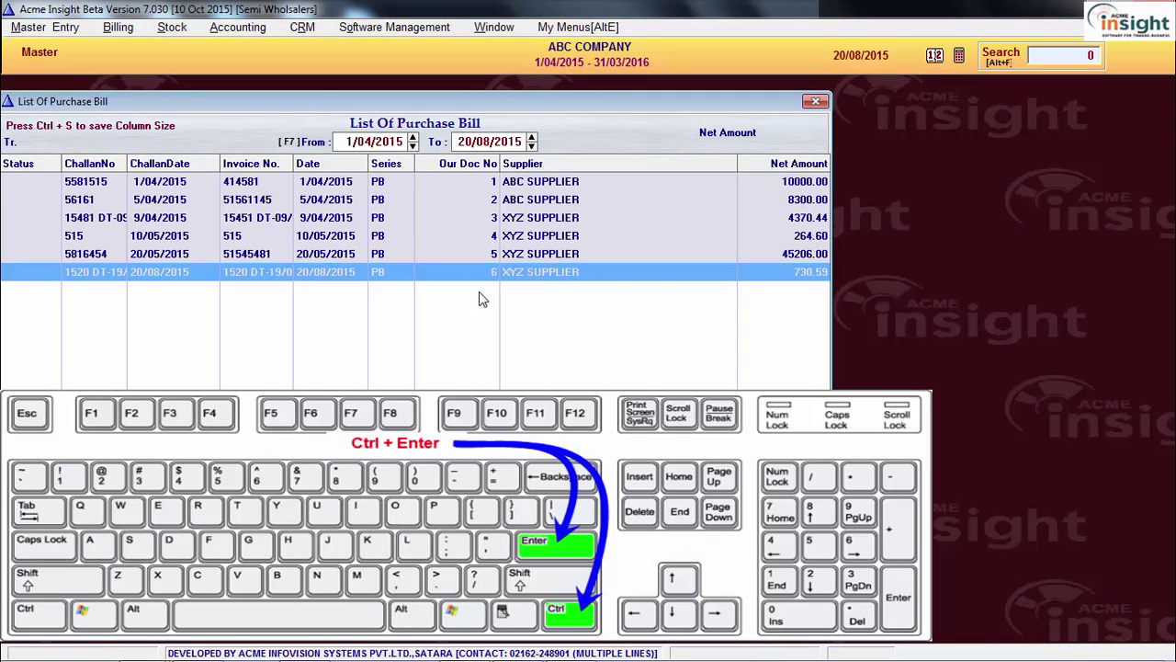
Change the discount percentage of purchase bill PB 3 to 3.00, save the bill and open it for viewing
{"action": "left_click", "coordinate": [483, 223]}
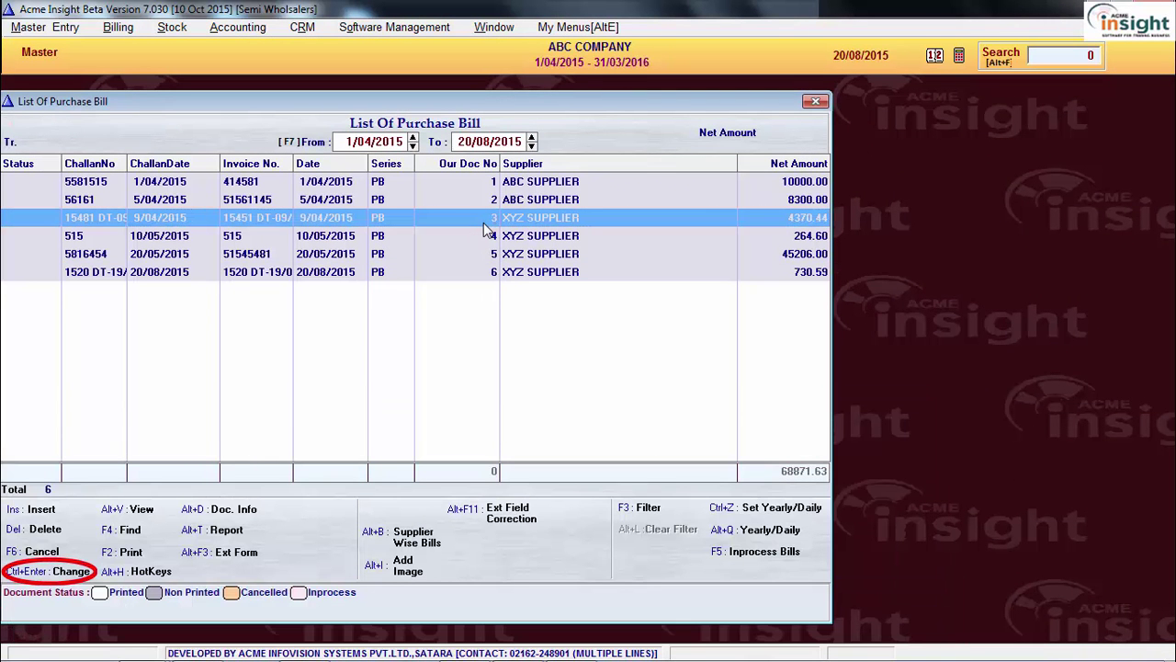
{"action": "key", "text": "ctrl+Return"}
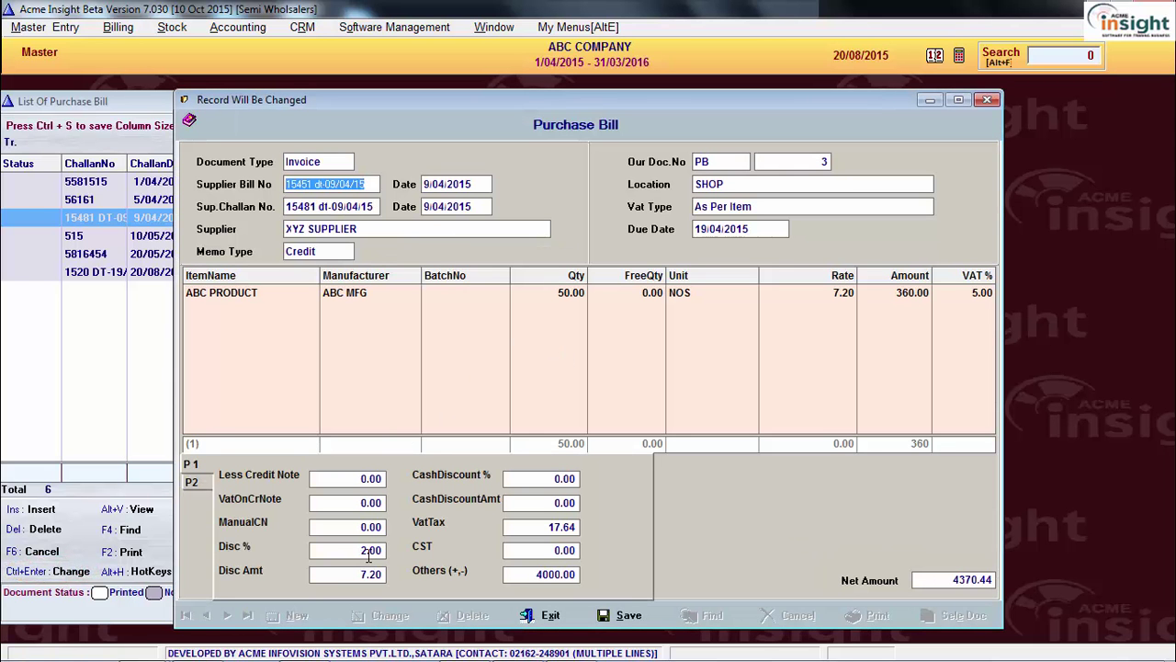
{"action": "type", "text": "3"}
{"action": "key", "text": "Return"}
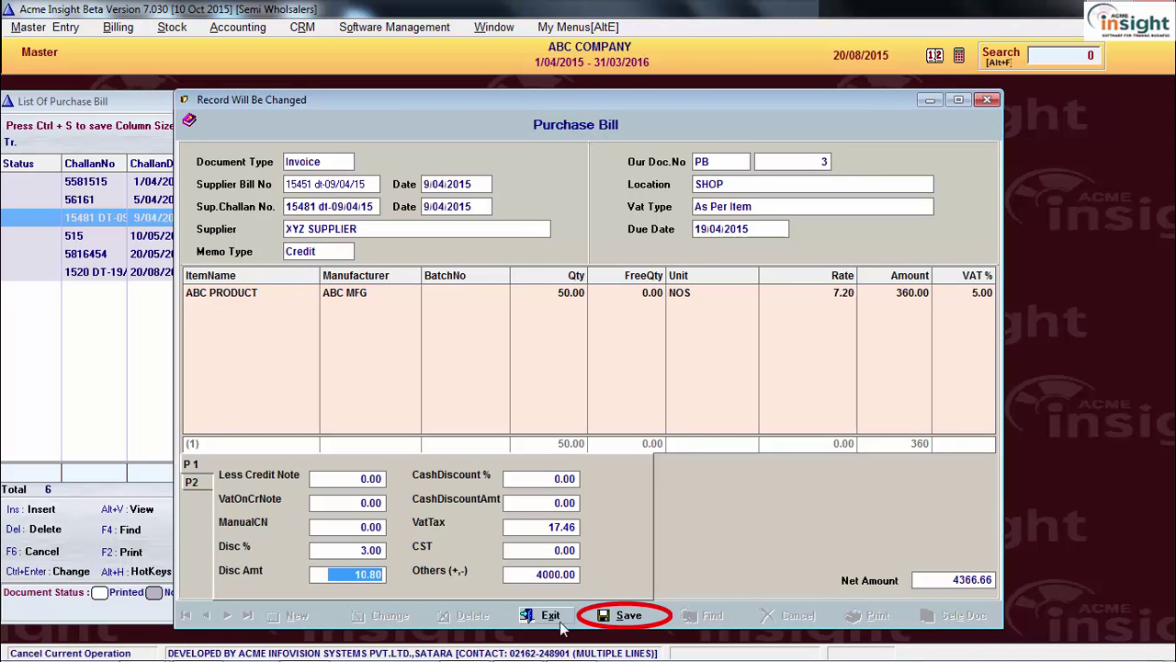
{"action": "left_click", "coordinate": [618, 615]}
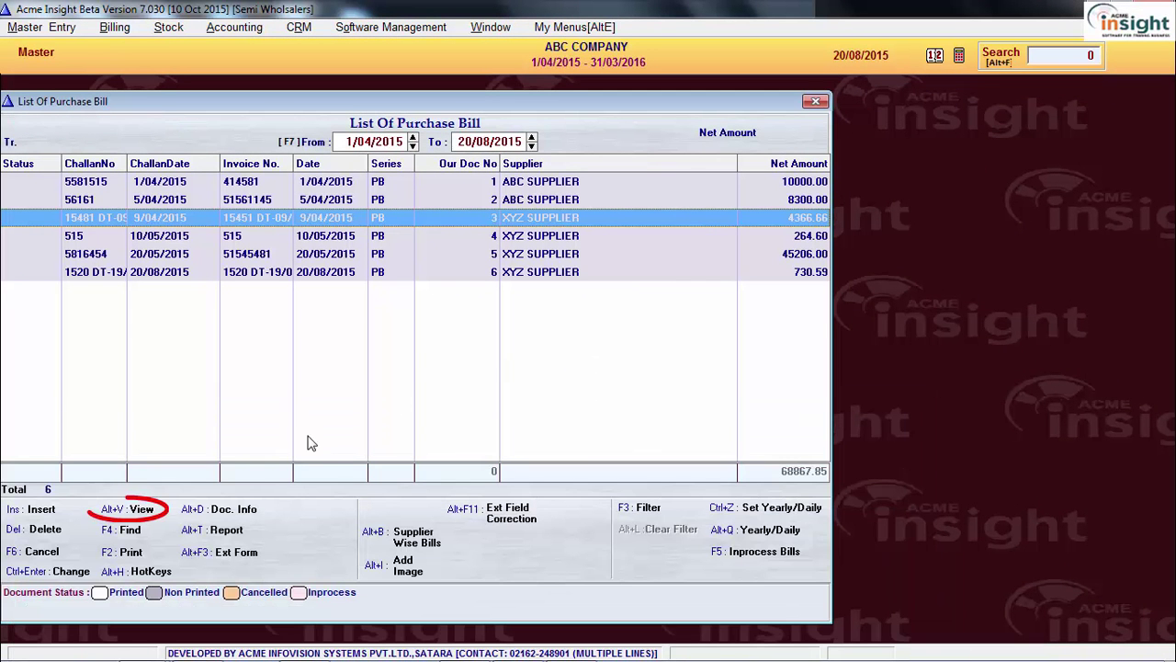
{"action": "left_click", "coordinate": [143, 511]}
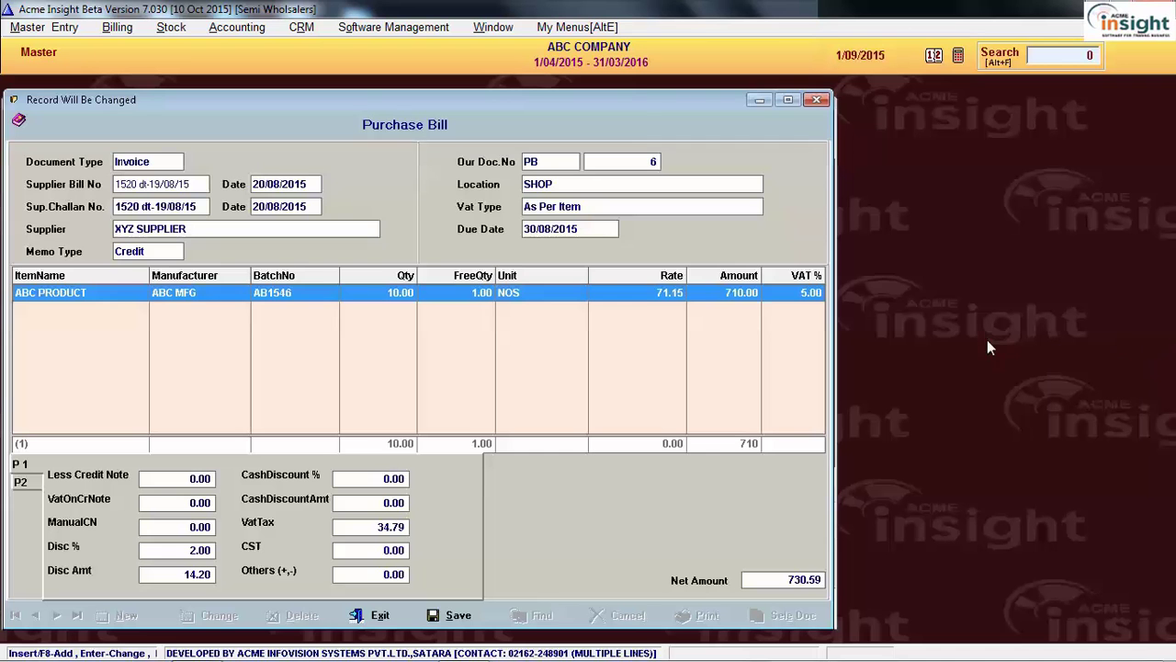
Set Round Purchase Bill Amount to Yes in XYZ SUPPLIER's account record, and save purchase bill PB 6 with that supplier
{"action": "left_click", "coordinate": [270, 230]}
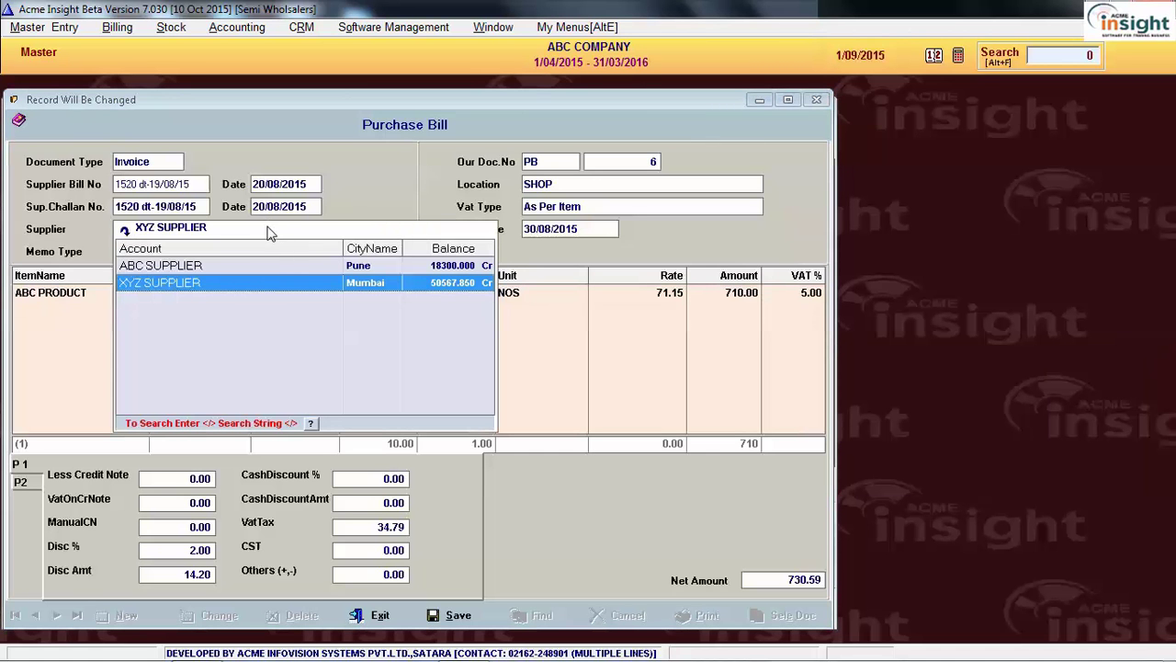
{"action": "mouse_move", "coordinate": [428, 291]}
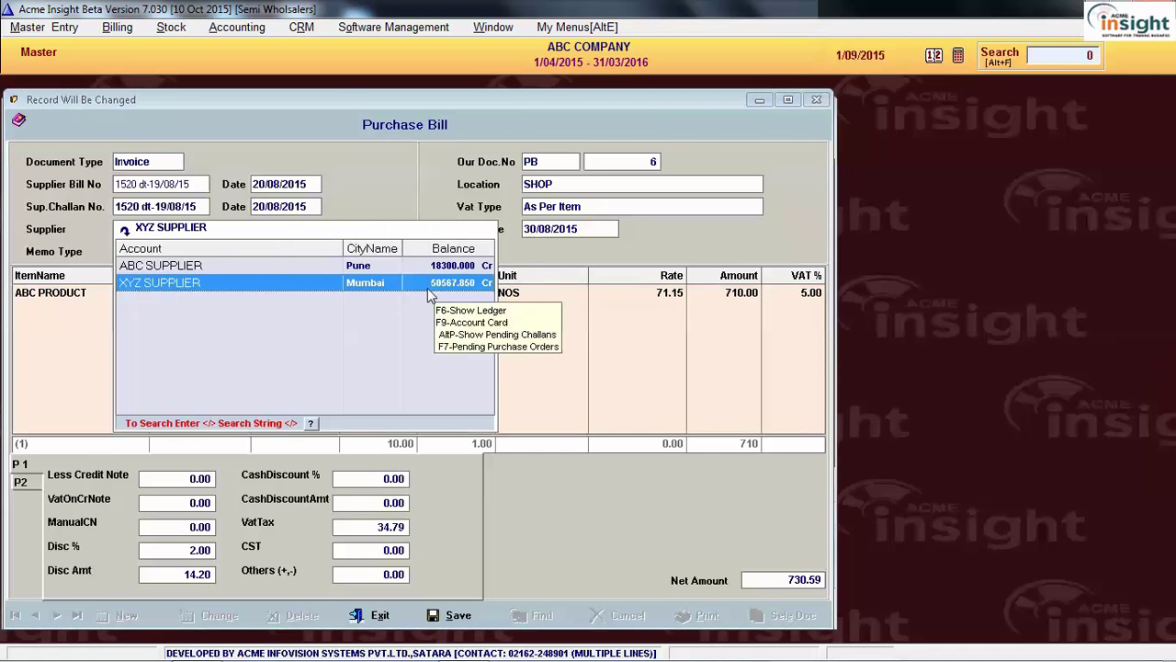
{"action": "key", "text": "F9"}
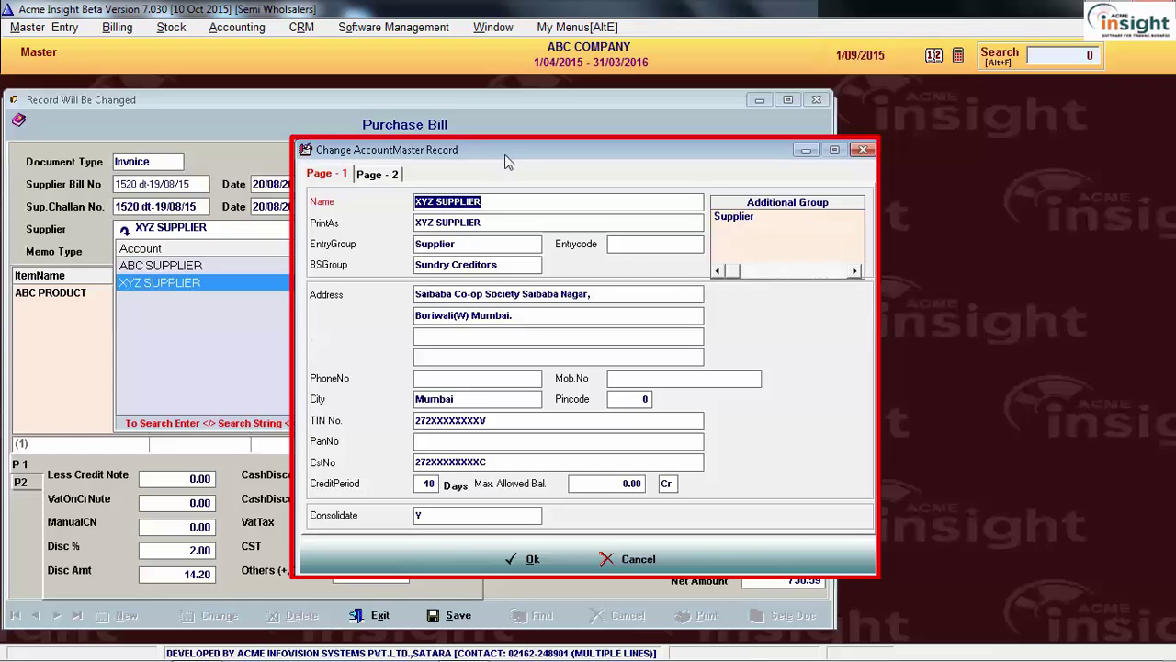
{"action": "left_click_drag", "start_coordinate": [505, 158], "coordinate": [333, 138]}
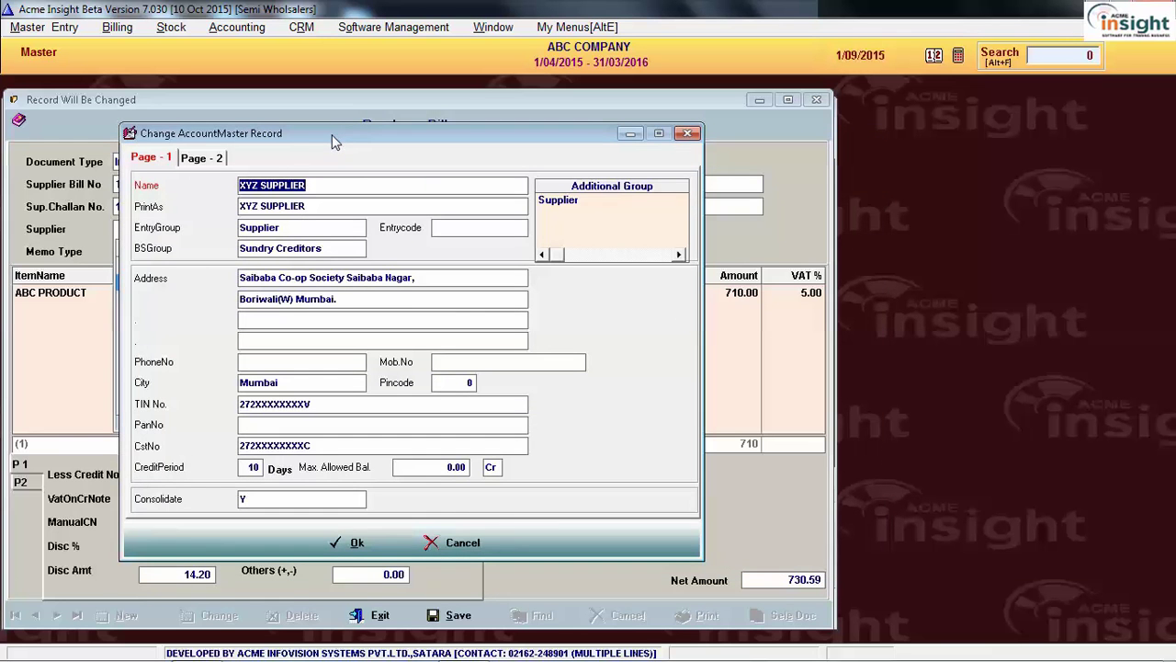
{"action": "left_click", "coordinate": [201, 157]}
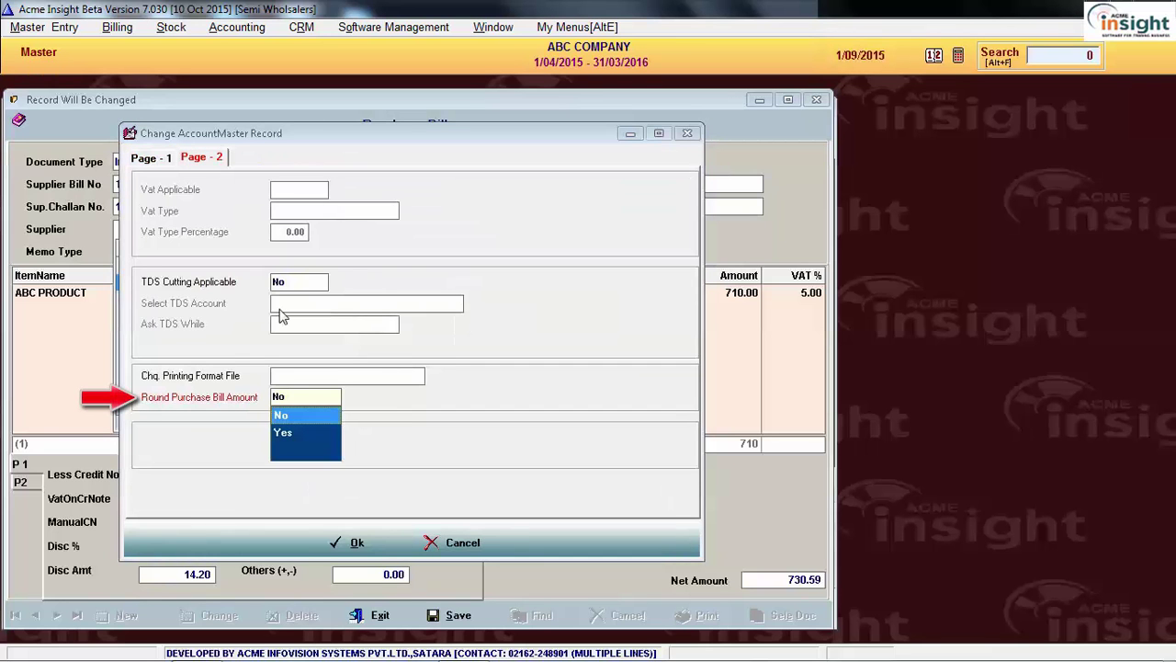
{"action": "key", "text": "Down"}
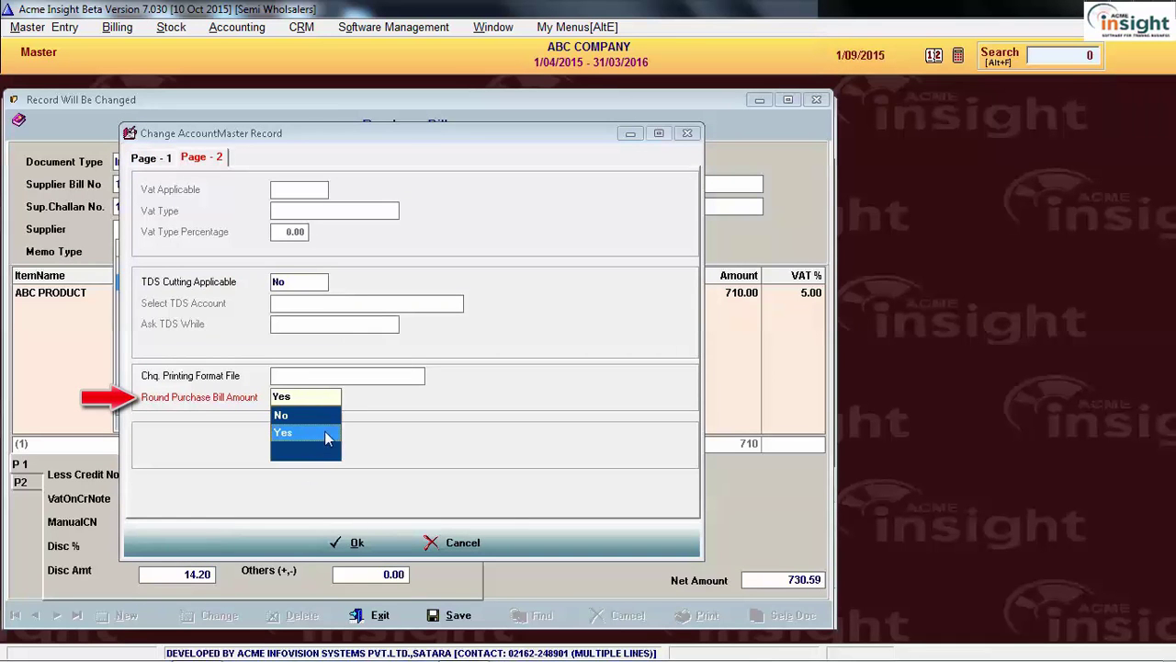
{"action": "left_click", "coordinate": [324, 430]}
{"action": "left_click", "coordinate": [348, 540]}
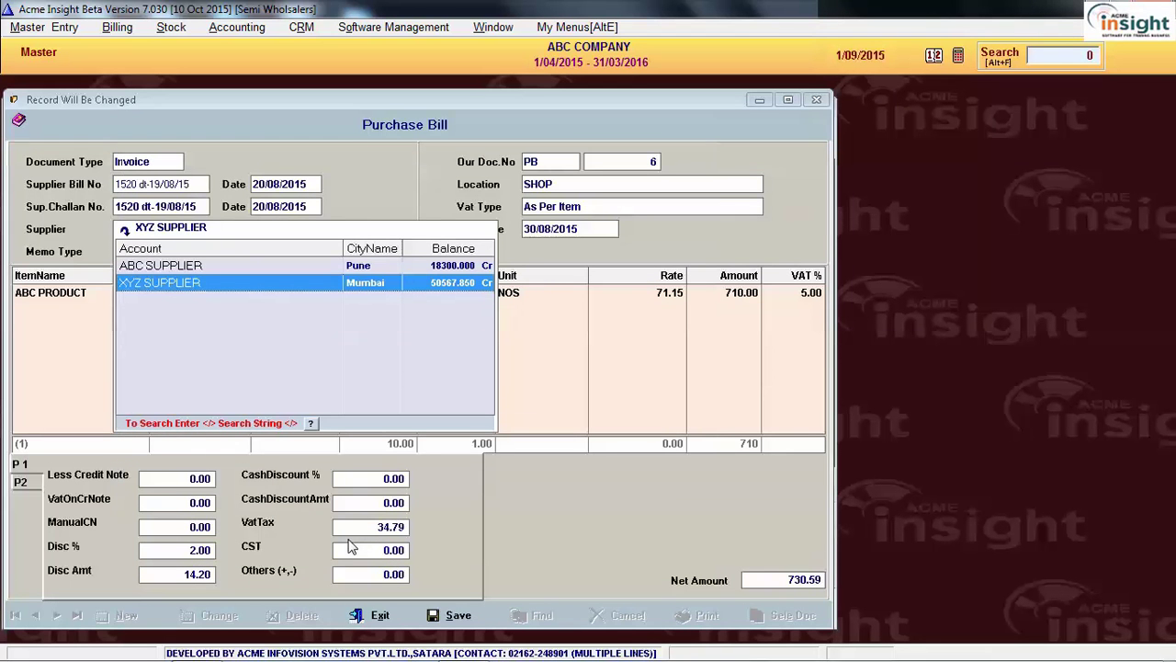
{"action": "key", "text": "Return"}
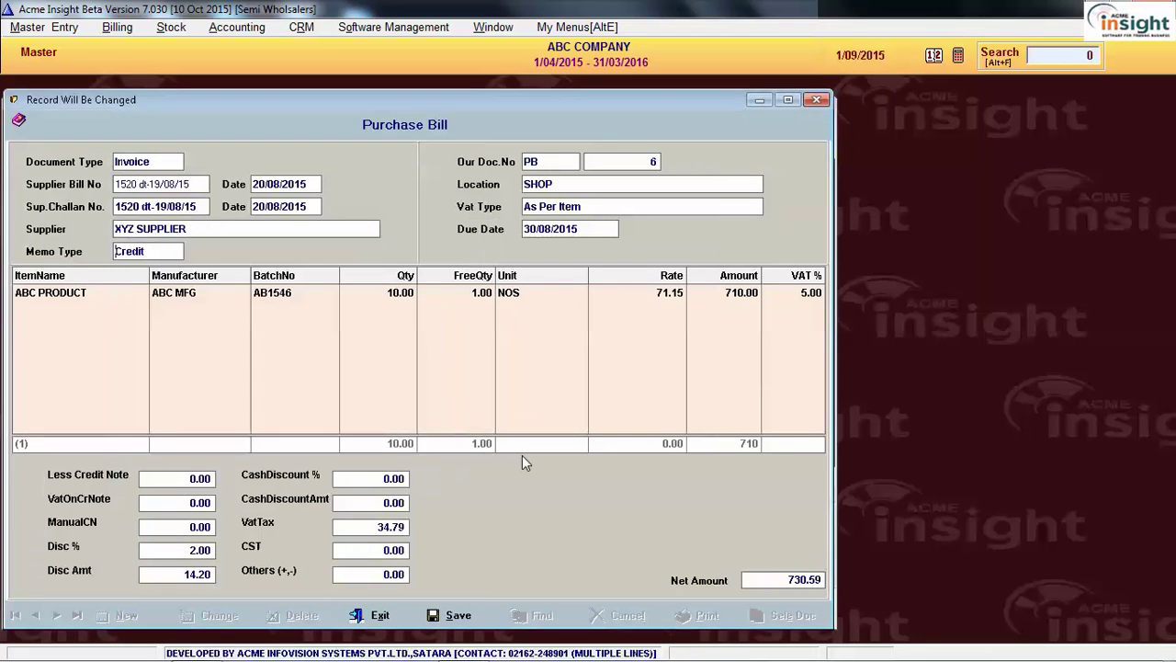
{"action": "left_click", "coordinate": [455, 615]}
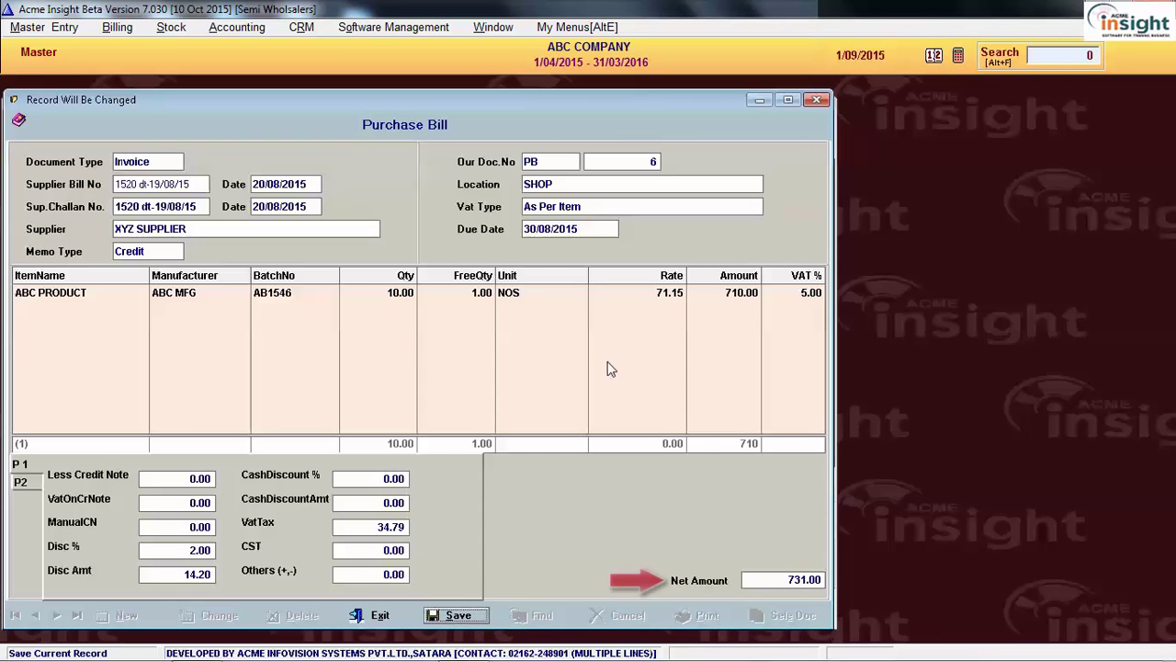
Start adding an item to purchase bill PB 6 and look through the item name list for XYZ SUPPLIER
{"action": "left_click", "coordinate": [526, 299]}
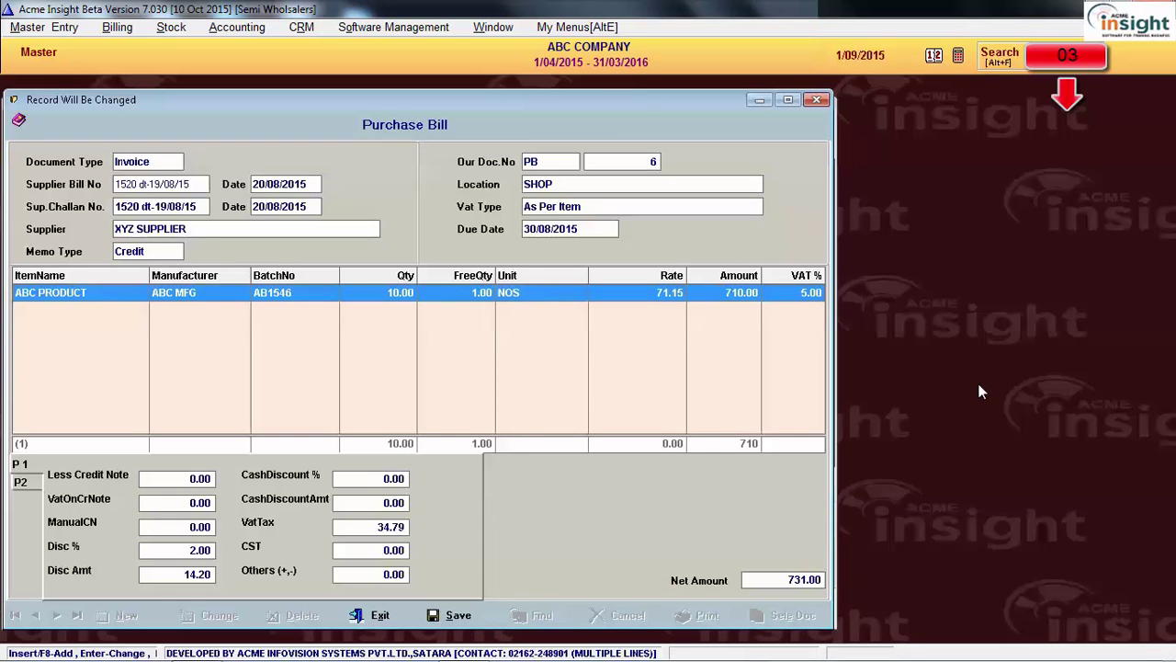
{"action": "key", "text": "F12"}
{"action": "key", "text": "Return"}
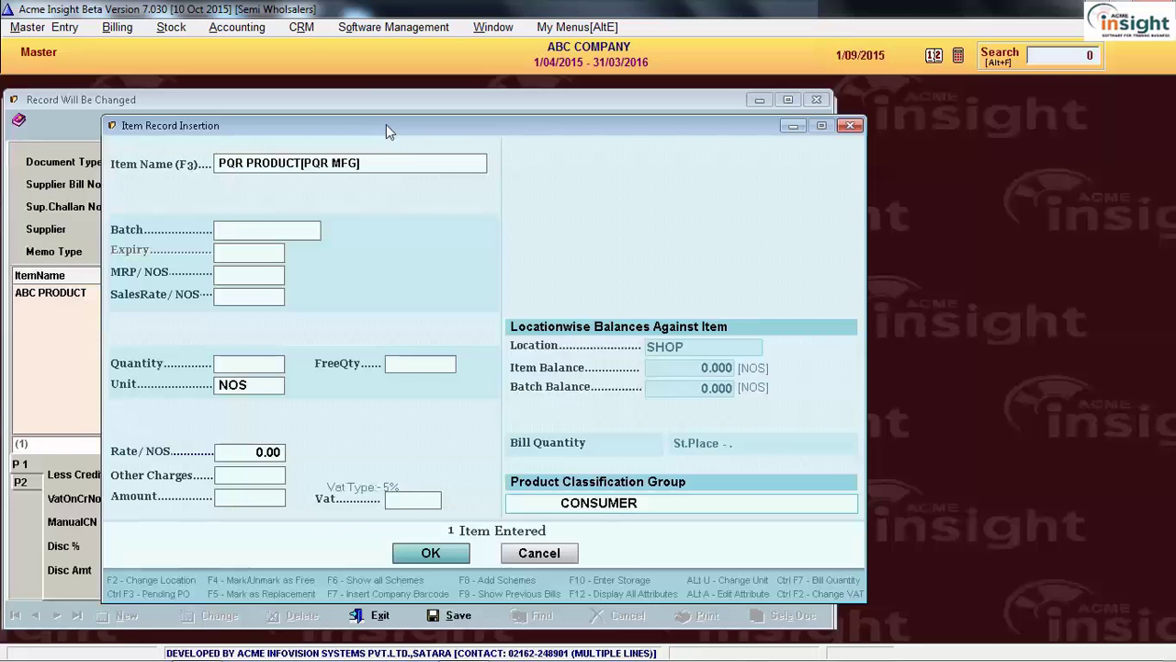
{"action": "left_click", "coordinate": [471, 161]}
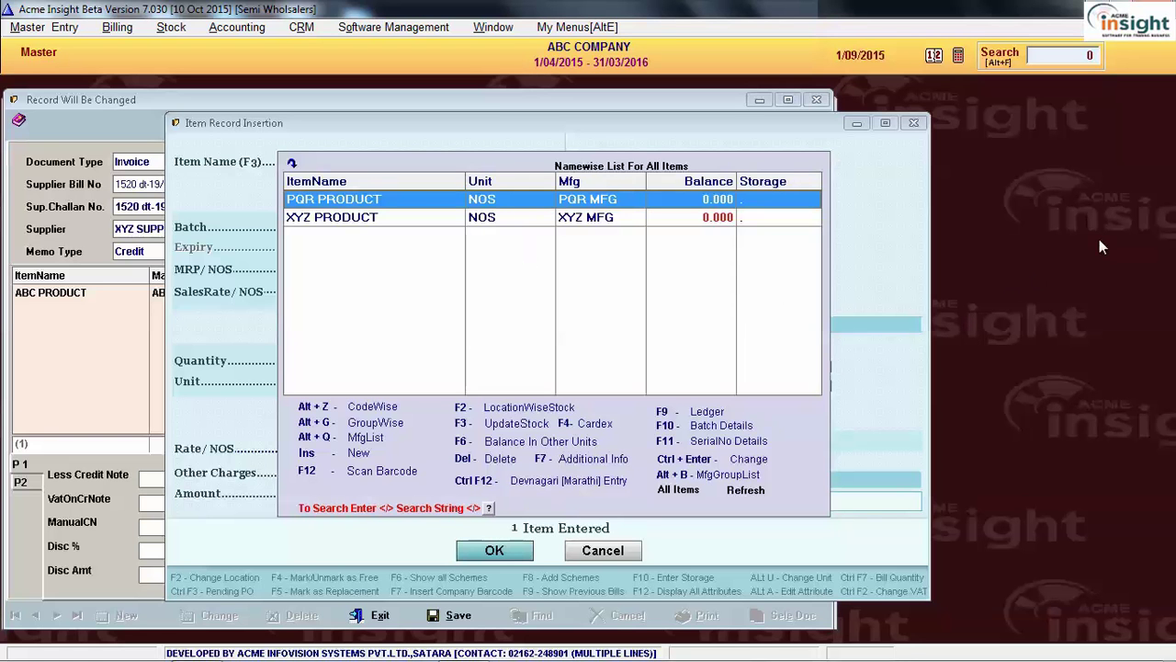
{"action": "key", "text": "Down"}
{"action": "key", "text": "Up"}
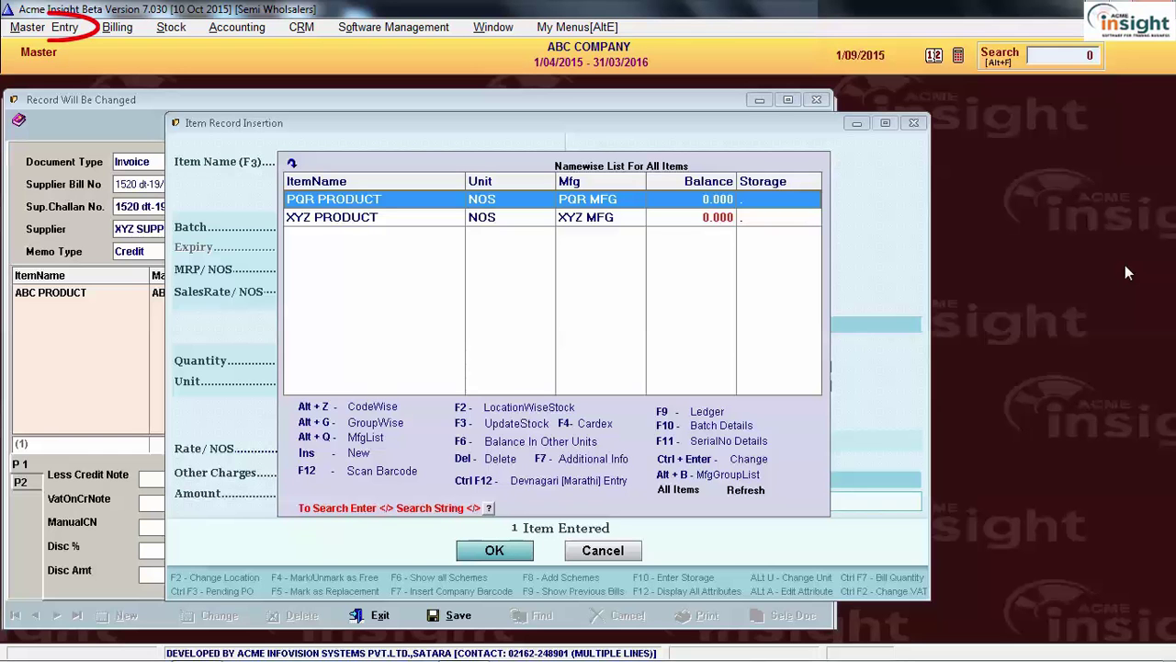
Assign ABC MFG and XYZ MFG to ABC SUPPLIER as represented manufacturers with Set Mfg Against Supplier, and close the supplier settings
{"action": "left_click", "coordinate": [26, 28]}
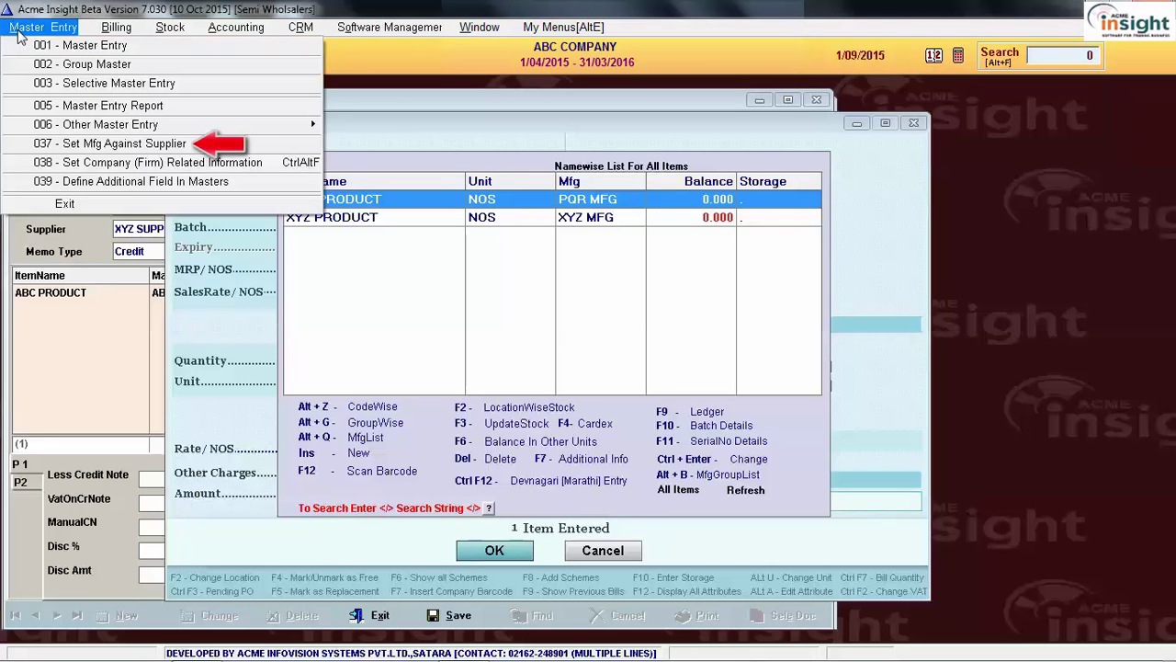
{"action": "left_click", "coordinate": [15, 144]}
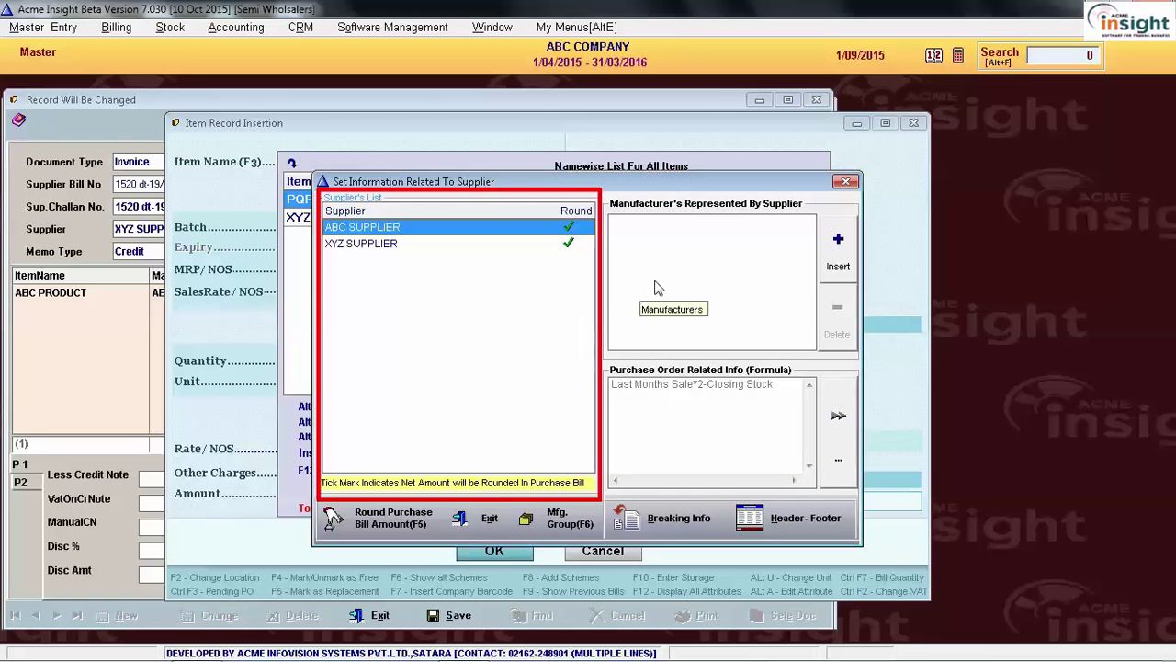
{"action": "left_click", "coordinate": [407, 245]}
{"action": "left_click", "coordinate": [421, 230]}
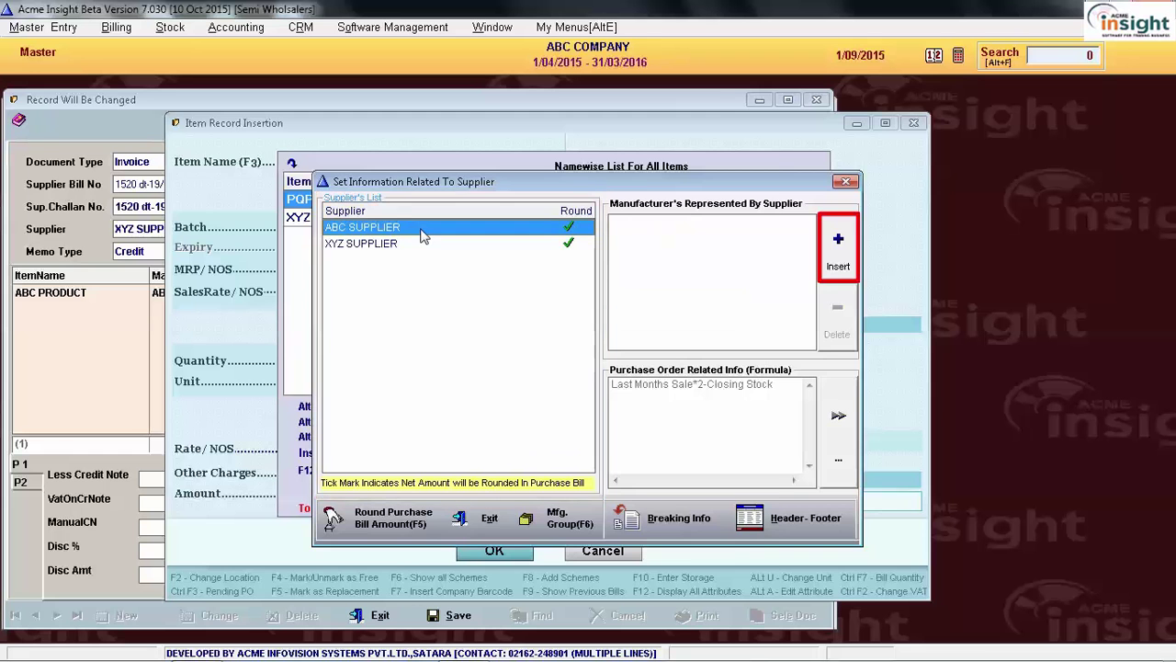
{"action": "left_click", "coordinate": [837, 243]}
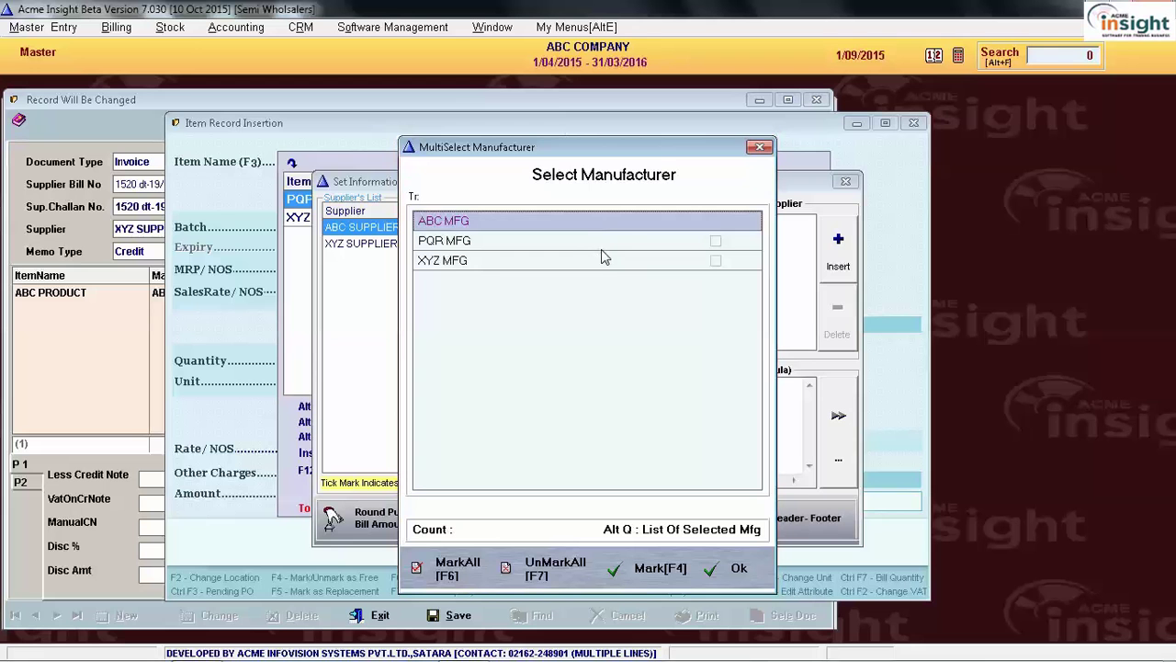
{"action": "key", "text": "Down"}
{"action": "key", "text": "Up"}
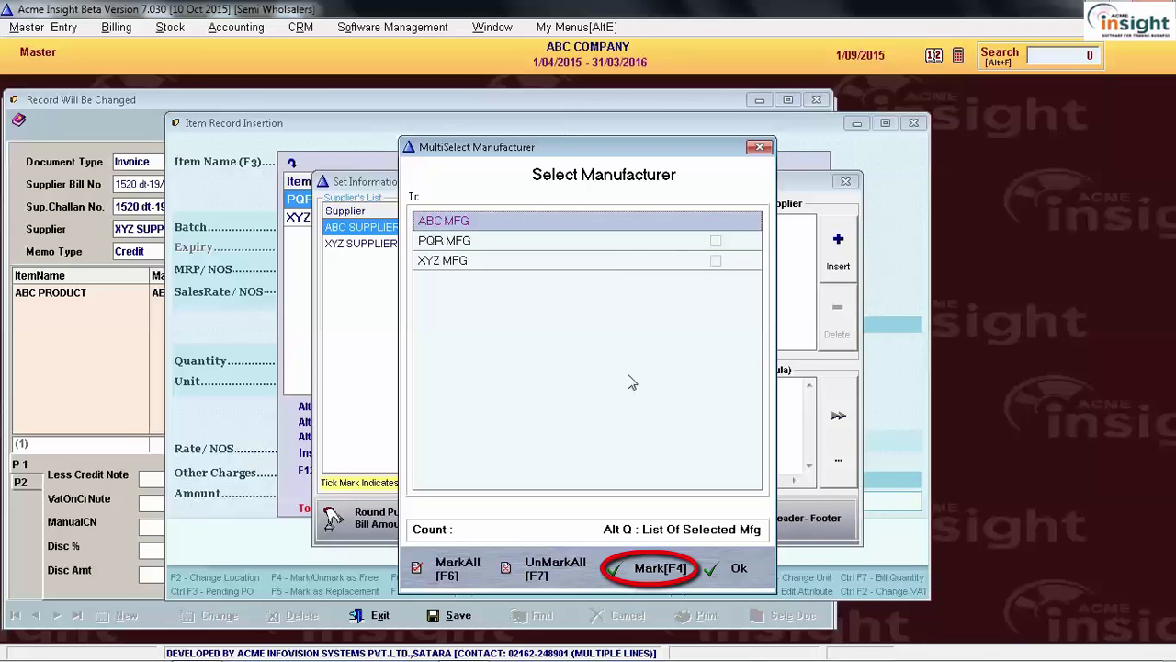
{"action": "key", "text": "F4"}
{"action": "key", "text": "Down"}
{"action": "key", "text": "Down"}
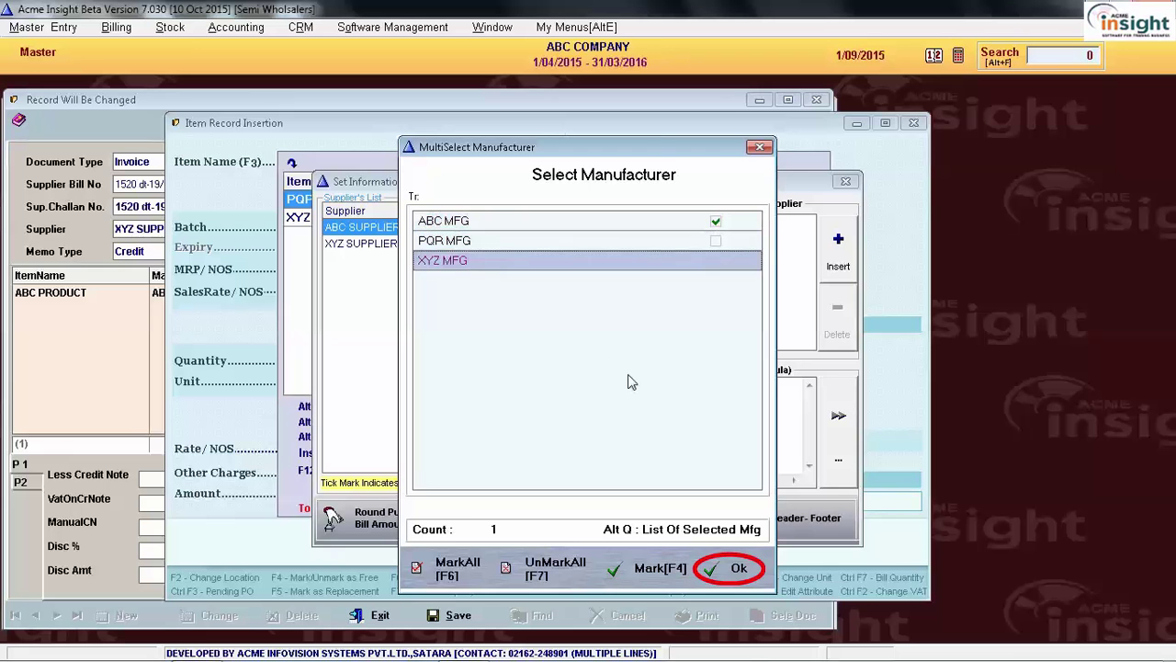
{"action": "key", "text": "F4"}
{"action": "left_click", "coordinate": [736, 564]}
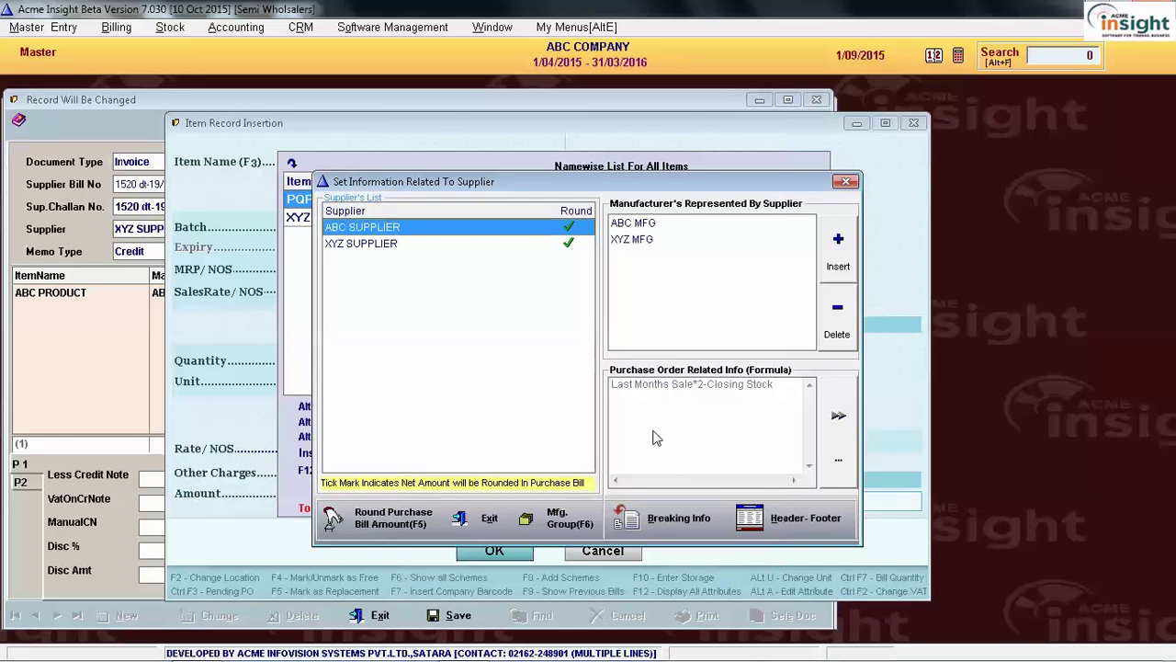
{"action": "left_click", "coordinate": [653, 226]}
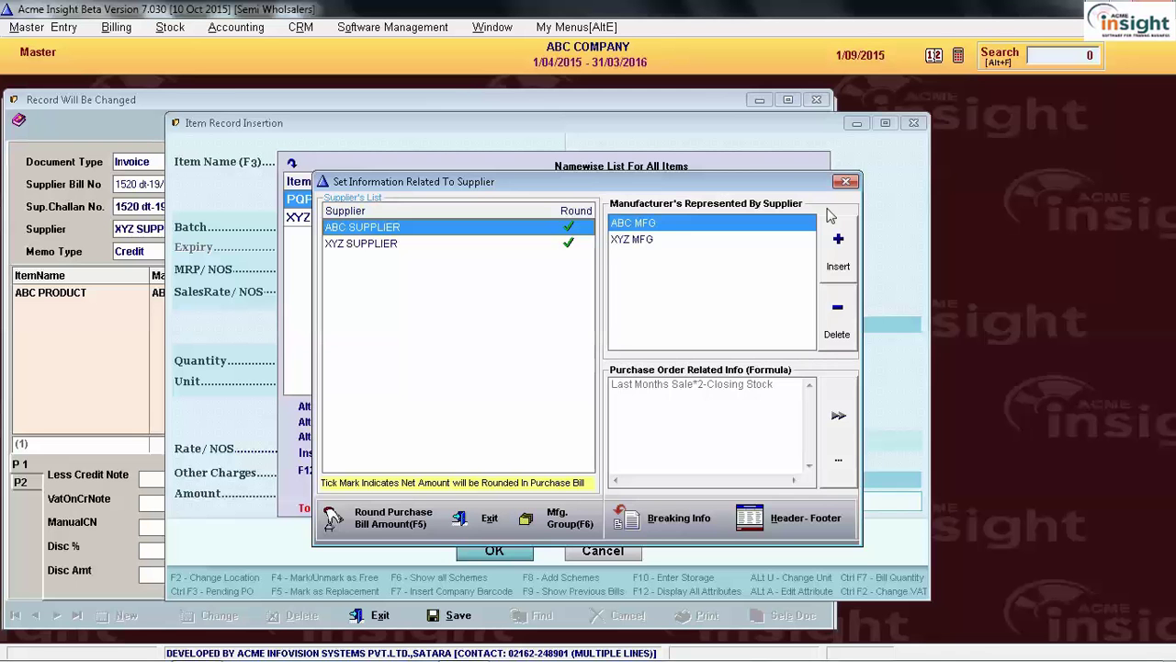
{"action": "left_click", "coordinate": [846, 184]}
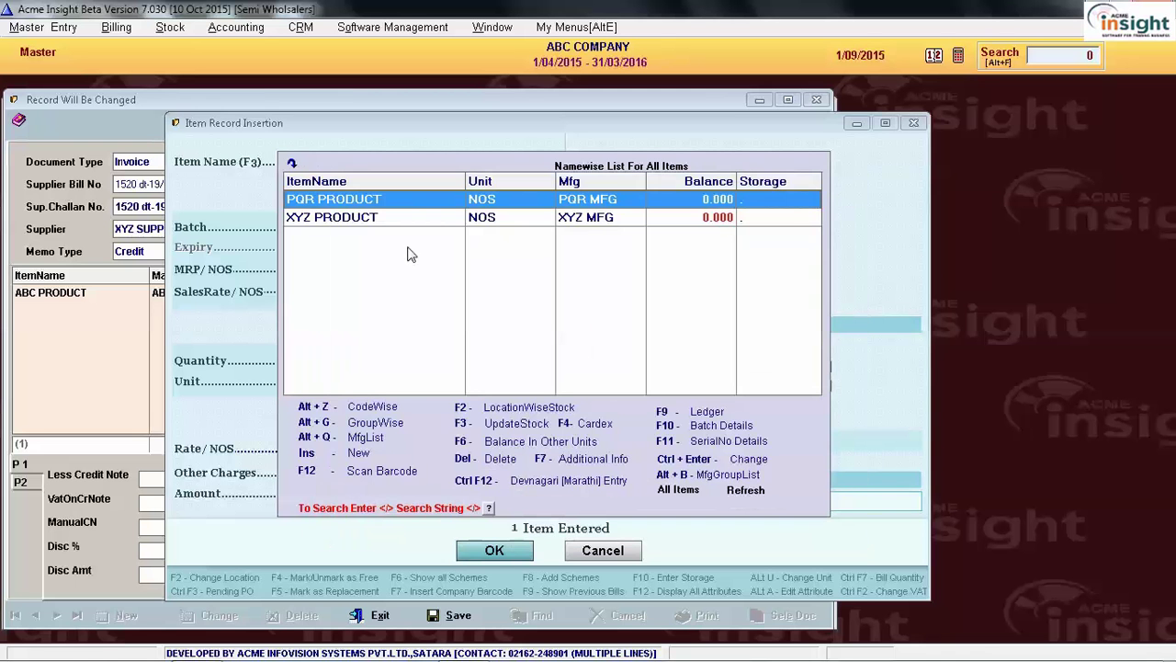
Leave the item entry and change the supplier of purchase bill PB 6 to ABC SUPPLIER, keeping the Credit memo type
{"action": "key", "text": "Escape"}
{"action": "left_click", "coordinate": [164, 231]}
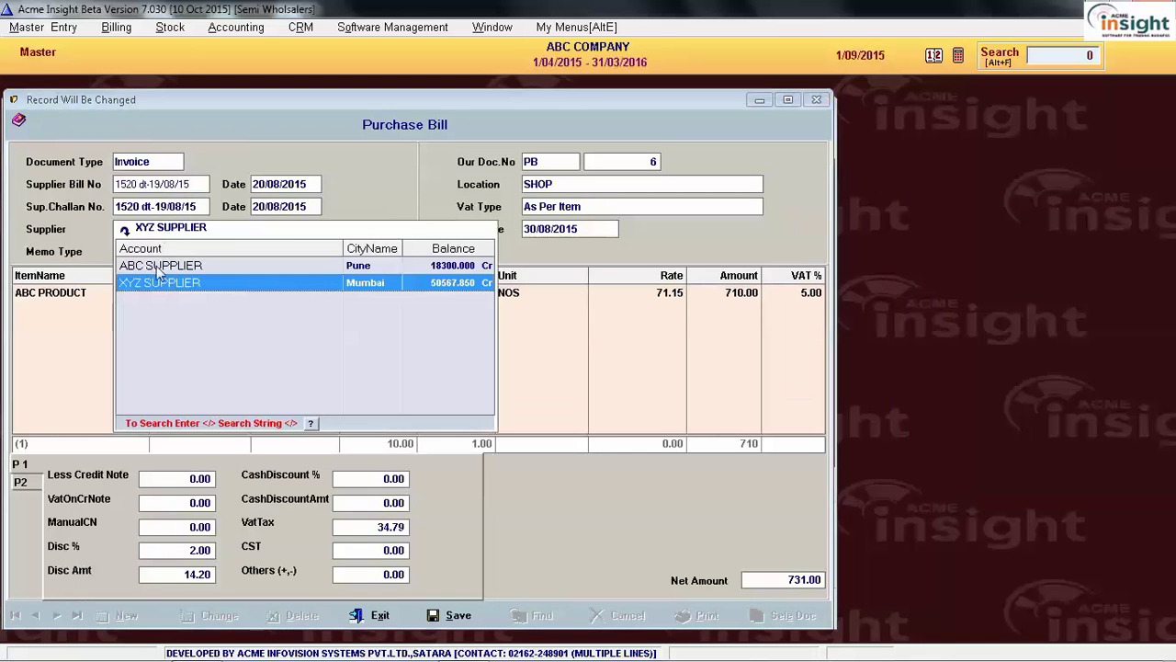
{"action": "left_click", "coordinate": [160, 266]}
{"action": "key", "text": "Return"}
{"action": "key", "text": "Return"}
{"action": "key", "text": "Return"}
{"action": "key", "text": "Return"}
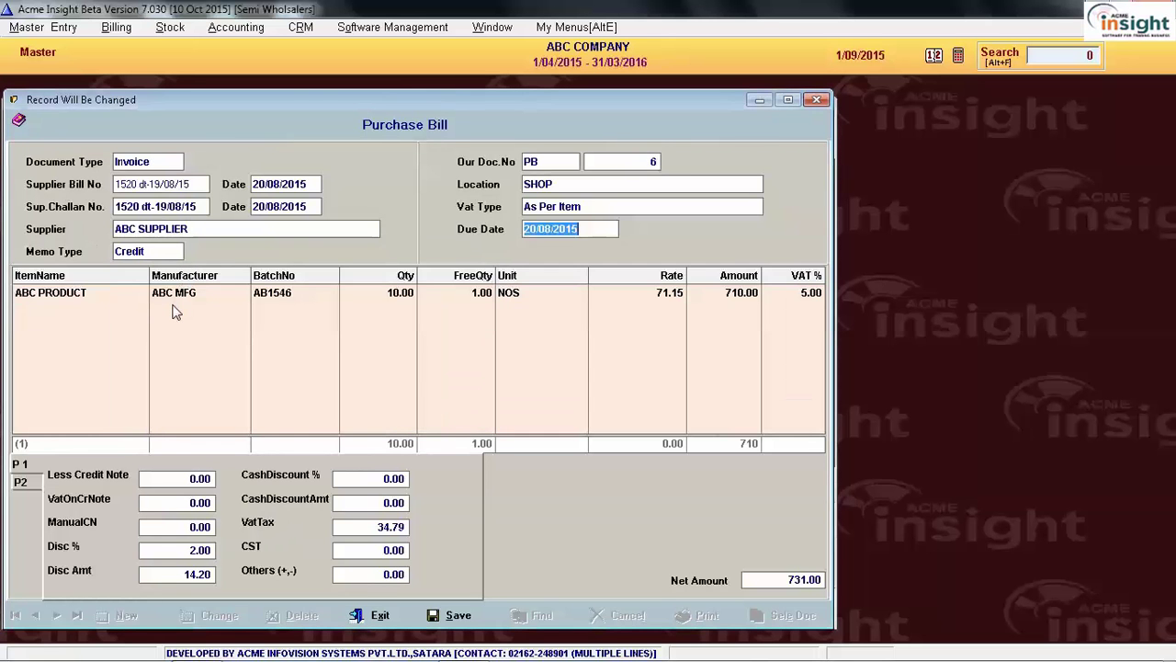